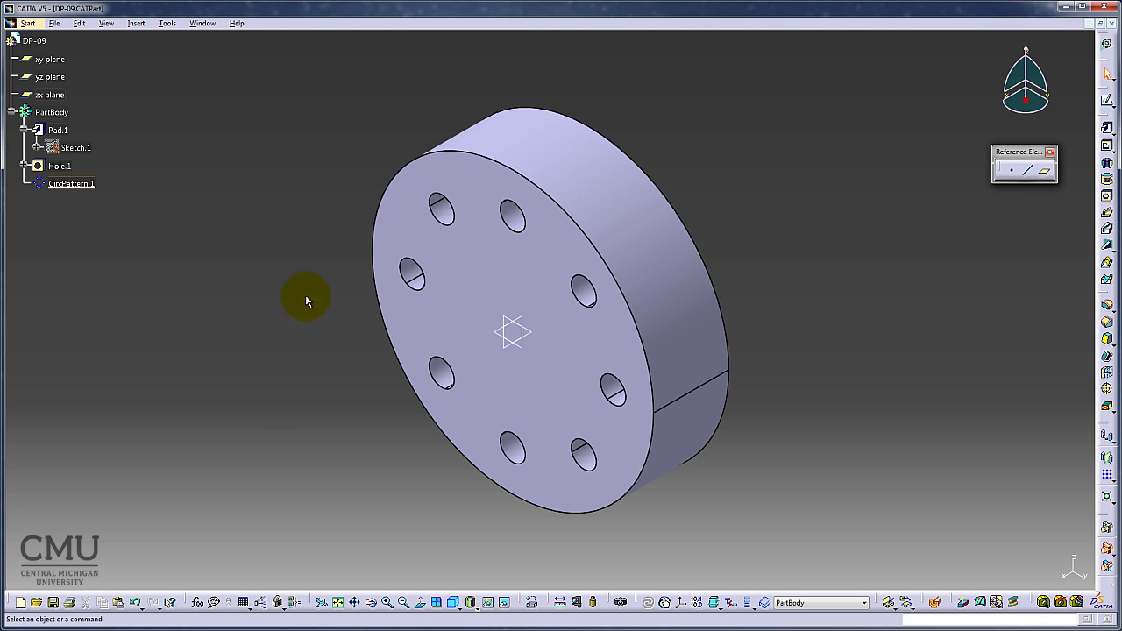
# - Switch from the flange part to the DP-09.CATDrawing window showing the Template B sheet
pyautogui.click(202, 22)
pyautogui.click(241, 110)
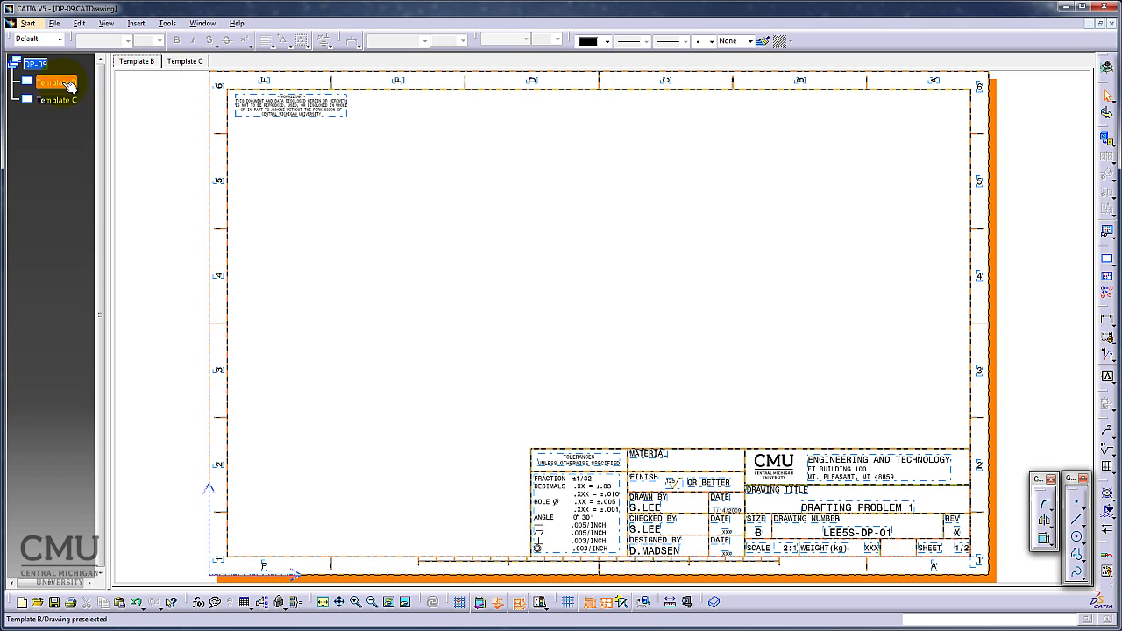
pyautogui.rightClick(66, 86)
pyautogui.click(104, 180)
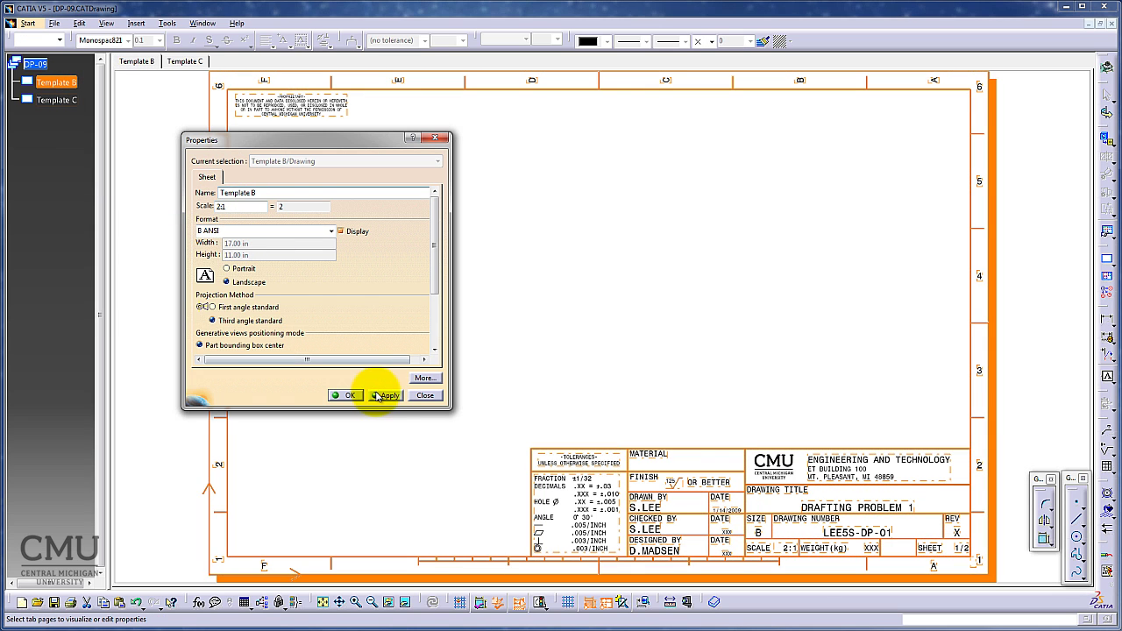
pyautogui.click(423, 395)
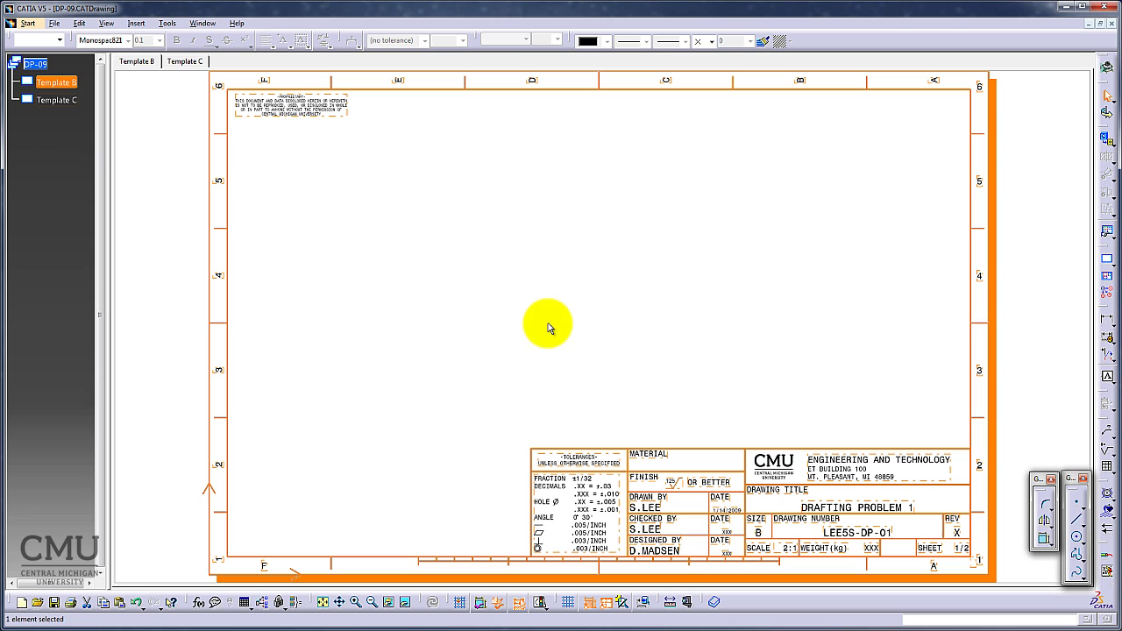
pyautogui.click(431, 279)
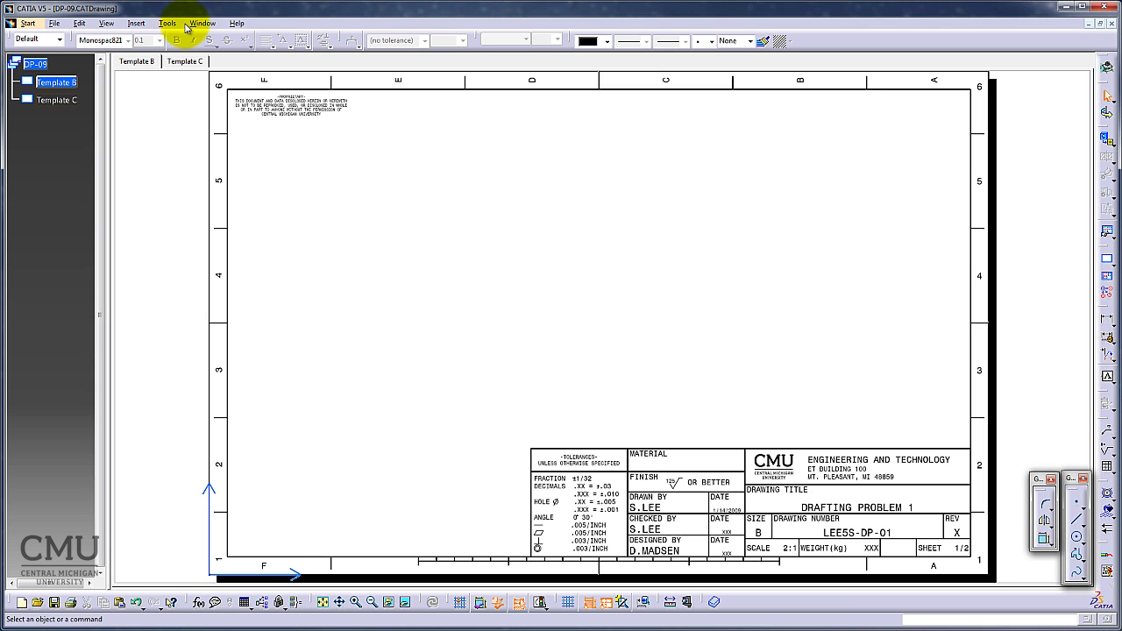
# - Insert a 2:1 front view from the flange's front face and move it to the sheet's upper-left
pyautogui.click(136, 24)
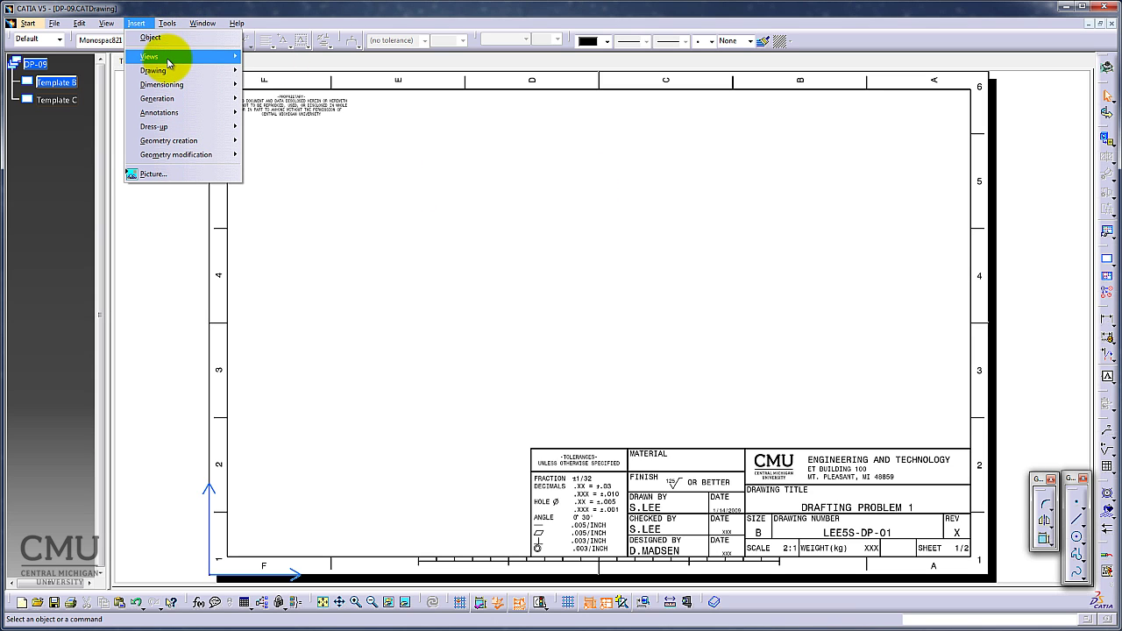
pyautogui.click(178, 59)
pyautogui.moveTo(275, 56)
pyautogui.click(351, 56)
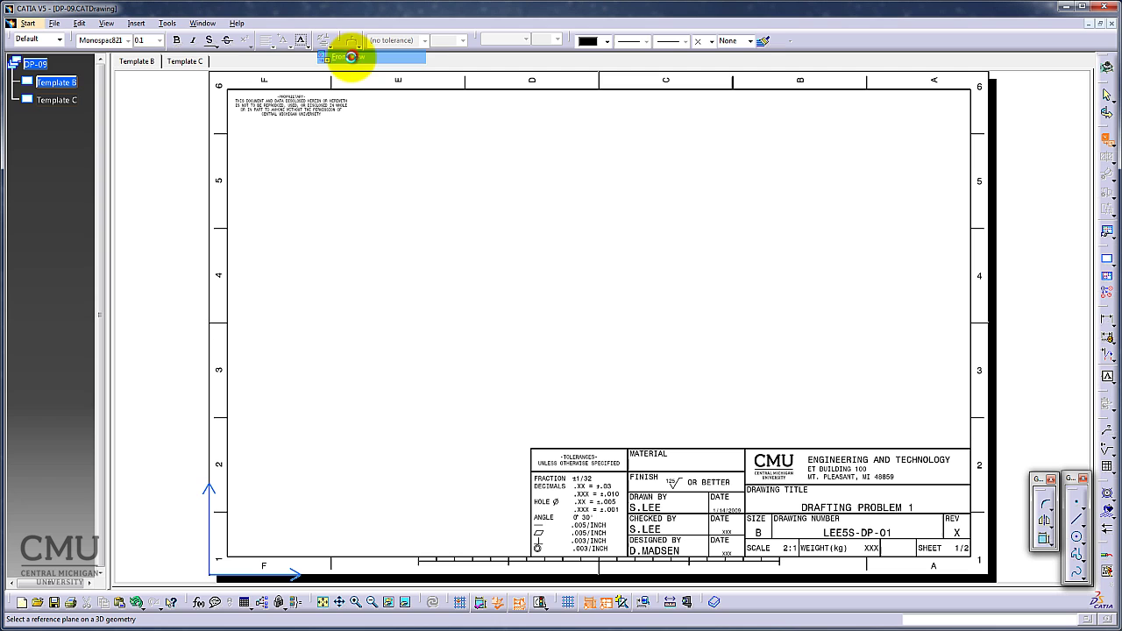
pyautogui.click(203, 23)
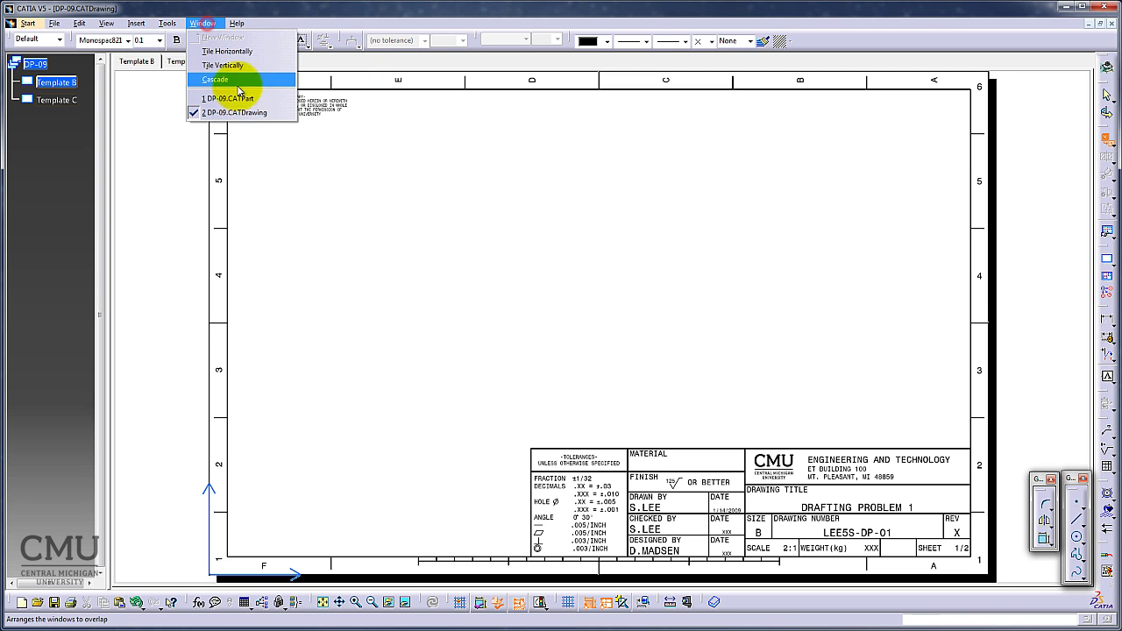
pyautogui.click(184, 91)
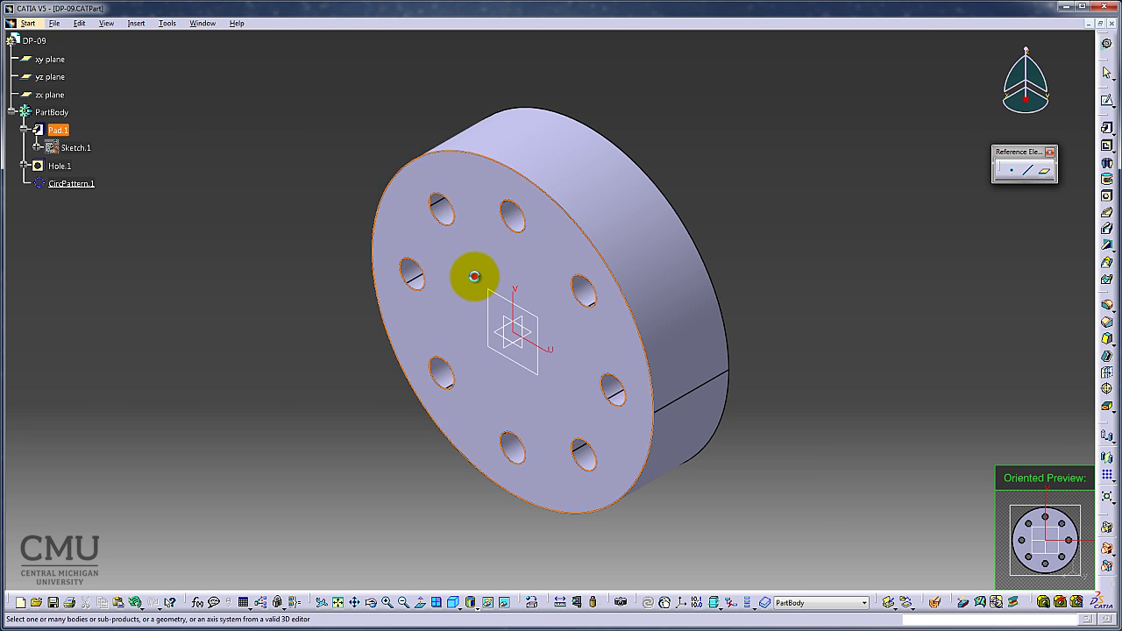
pyautogui.click(475, 272)
pyautogui.click(386, 312)
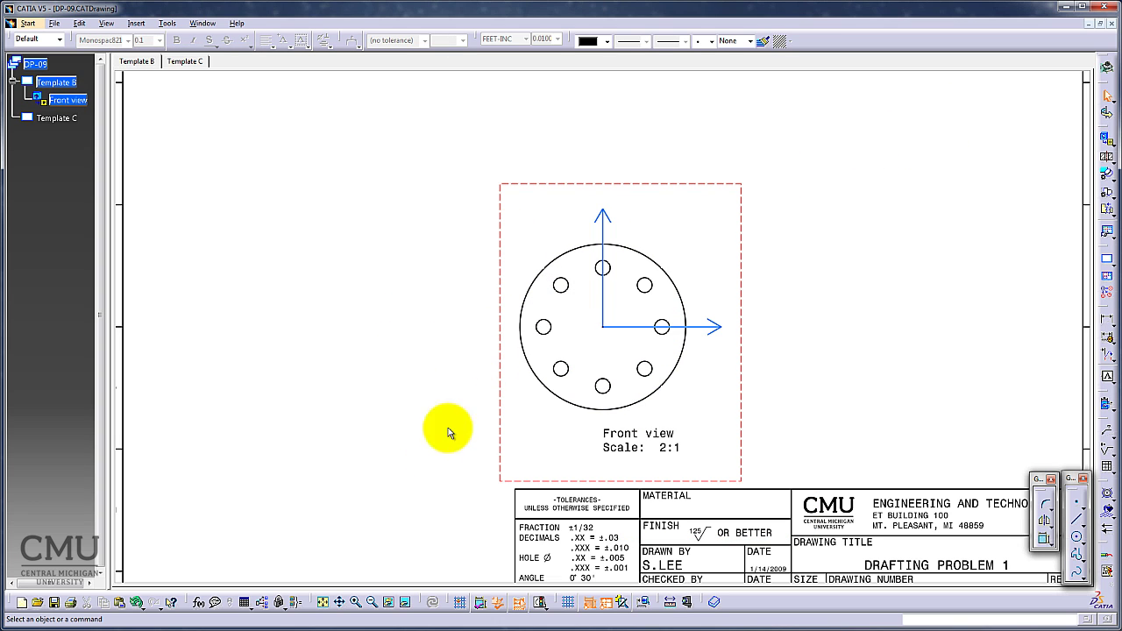
pyautogui.click(323, 603)
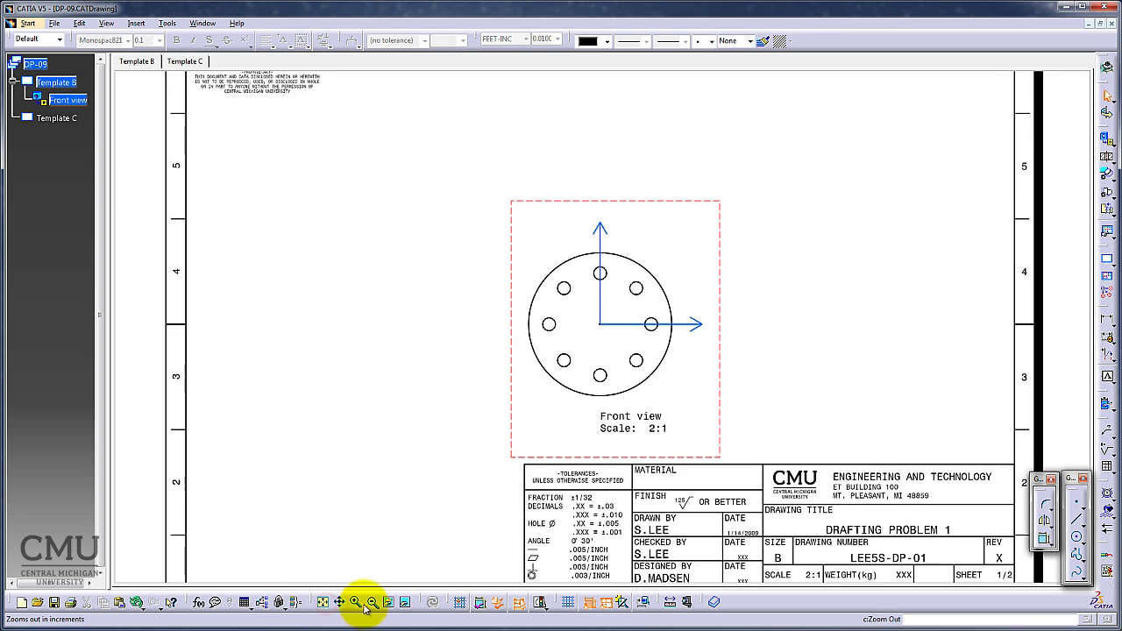
pyautogui.moveTo(522, 218); pyautogui.dragTo(388, 194)
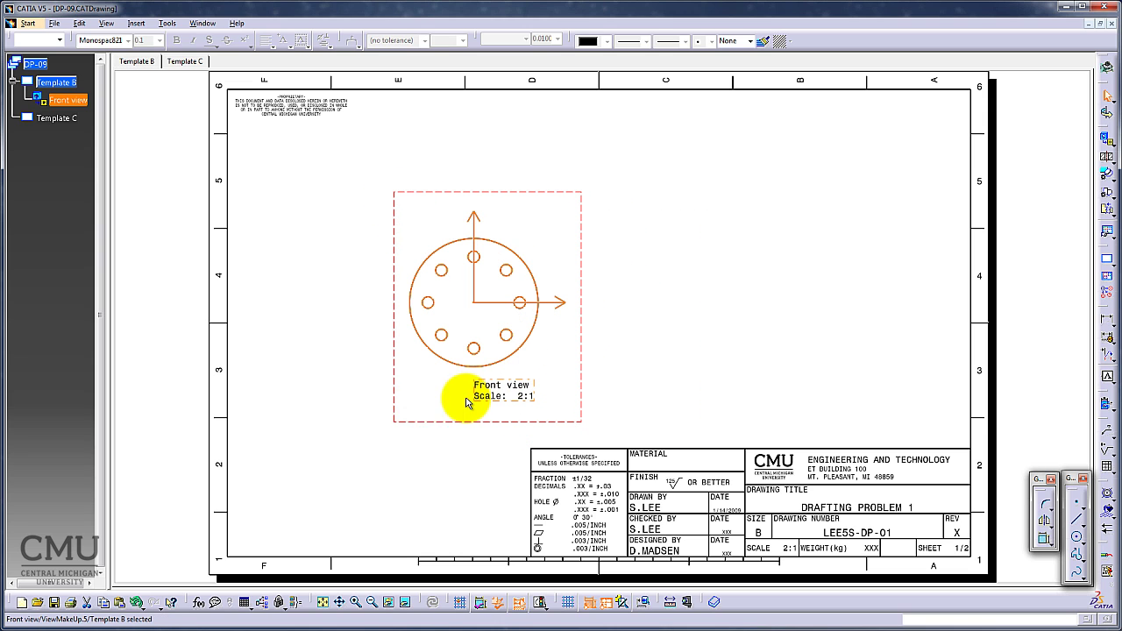
# - Project a Right view from the front view and place it to its right
pyautogui.click(602, 236)
pyautogui.click(136, 23)
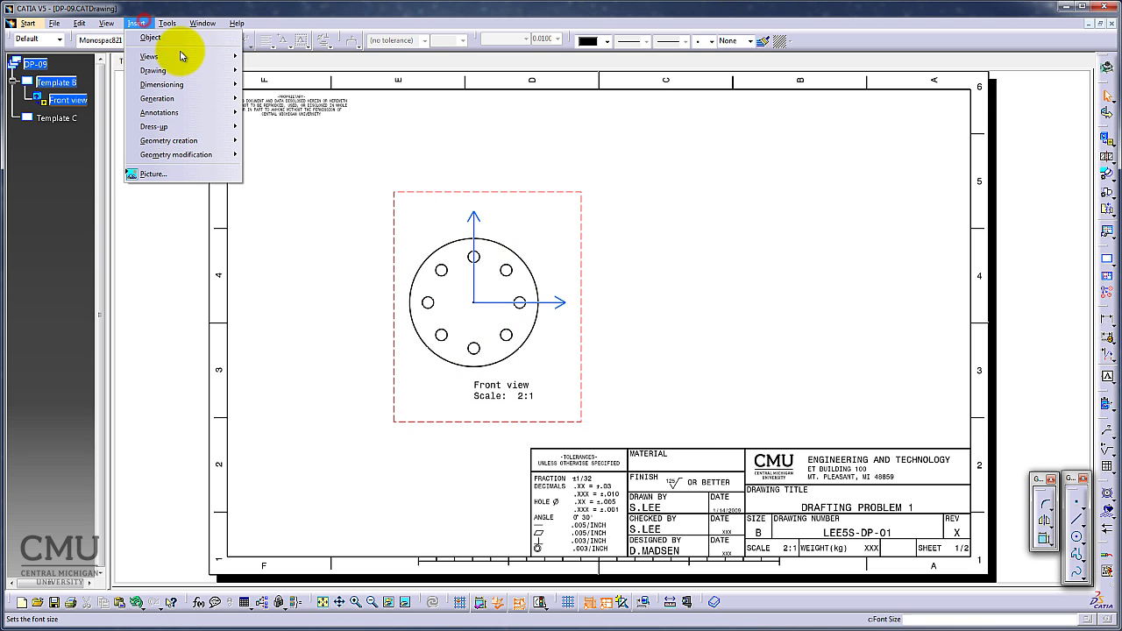
pyautogui.click(149, 56)
pyautogui.click(290, 56)
pyautogui.click(373, 98)
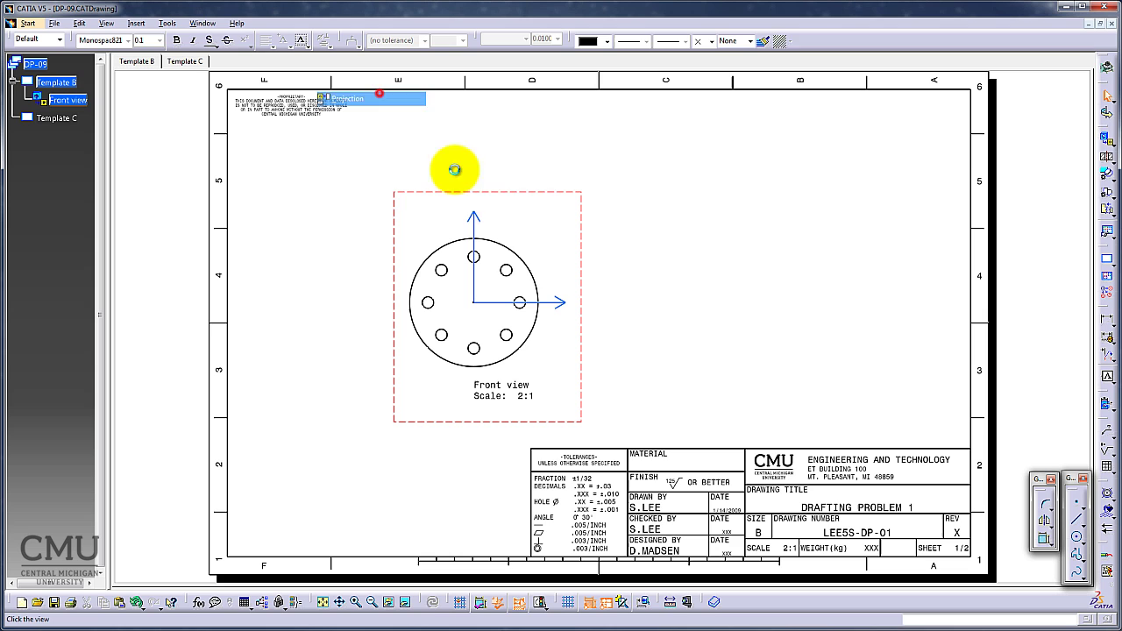
pyautogui.click(750, 303)
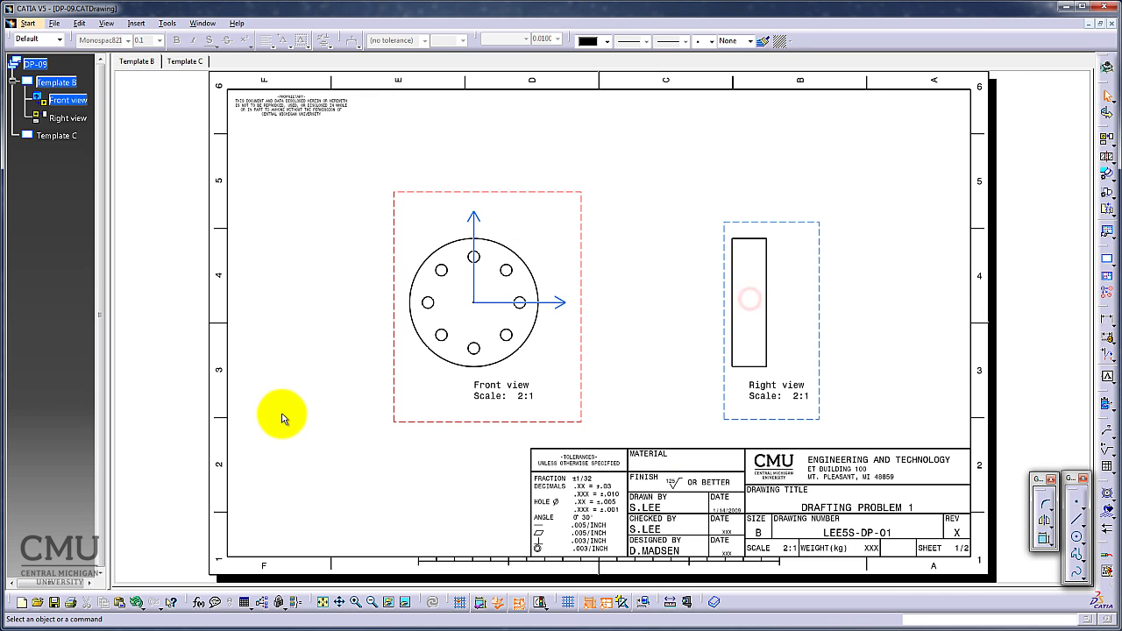
pyautogui.click(324, 363)
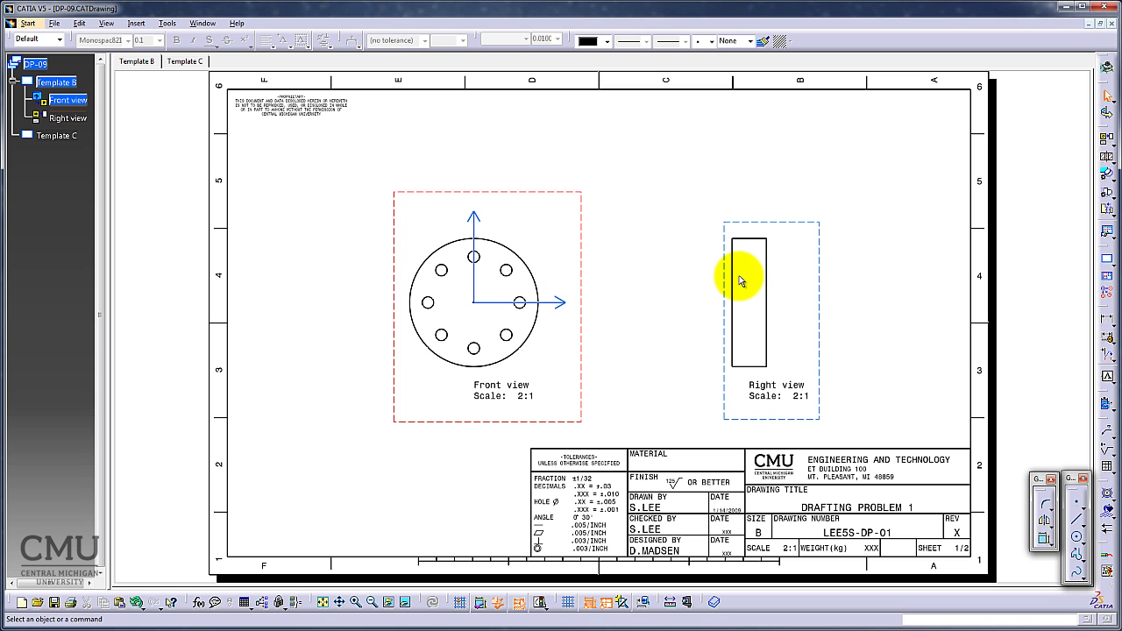
# - Set the Right view properties to Hidden Lines and Axis on, with 3D spec and Center Line off
pyautogui.rightClick(746, 220)
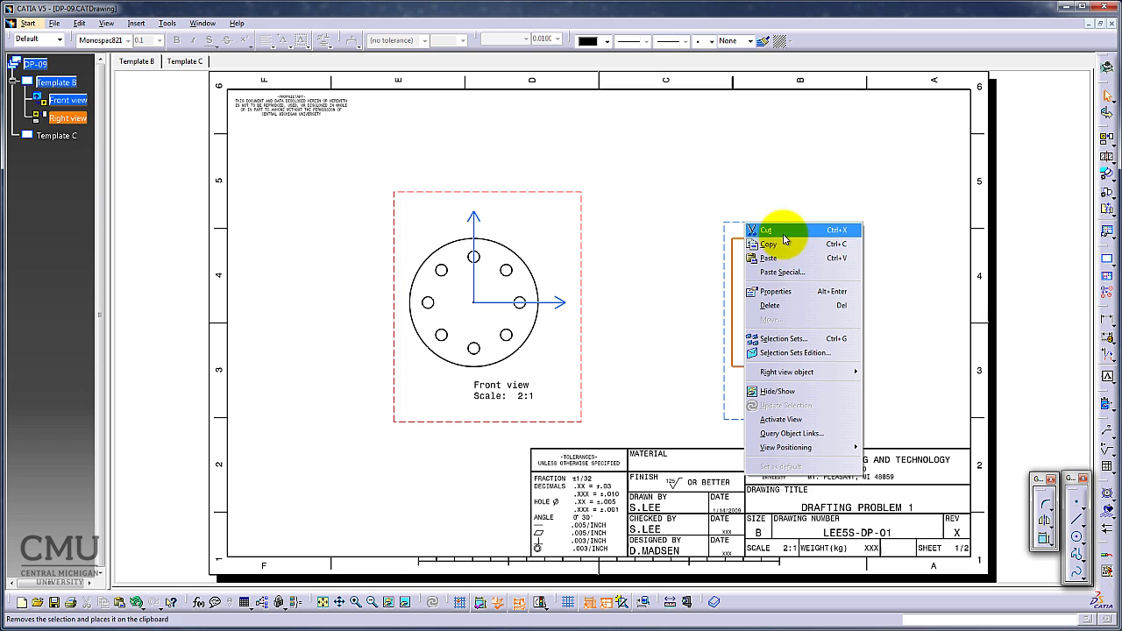
pyautogui.click(733, 223)
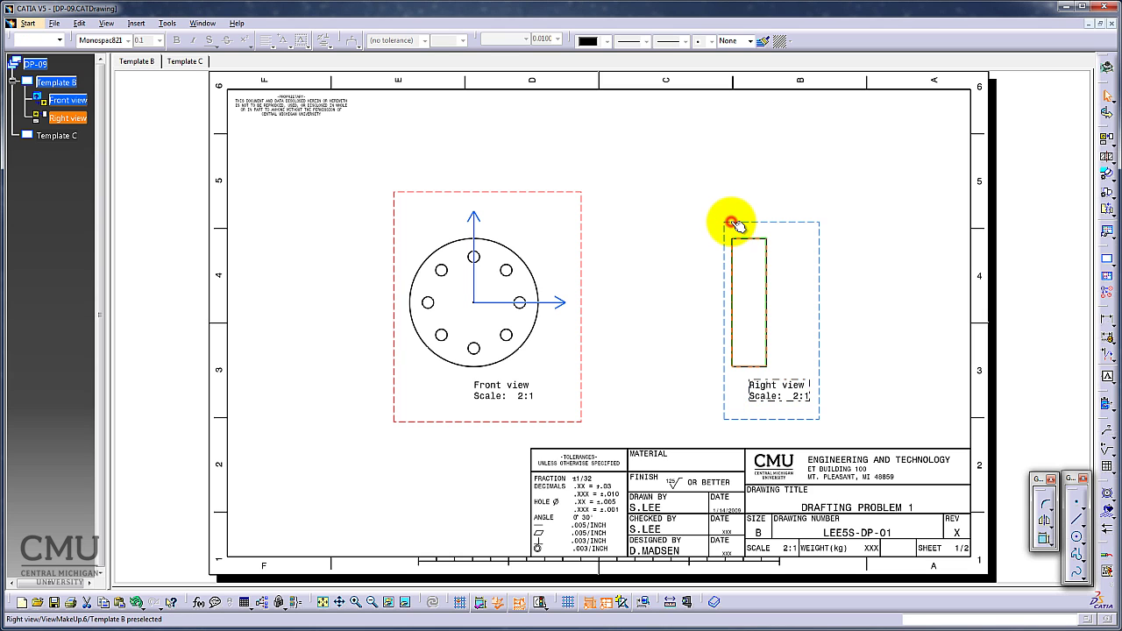
pyautogui.rightClick(732, 225)
pyautogui.click(783, 289)
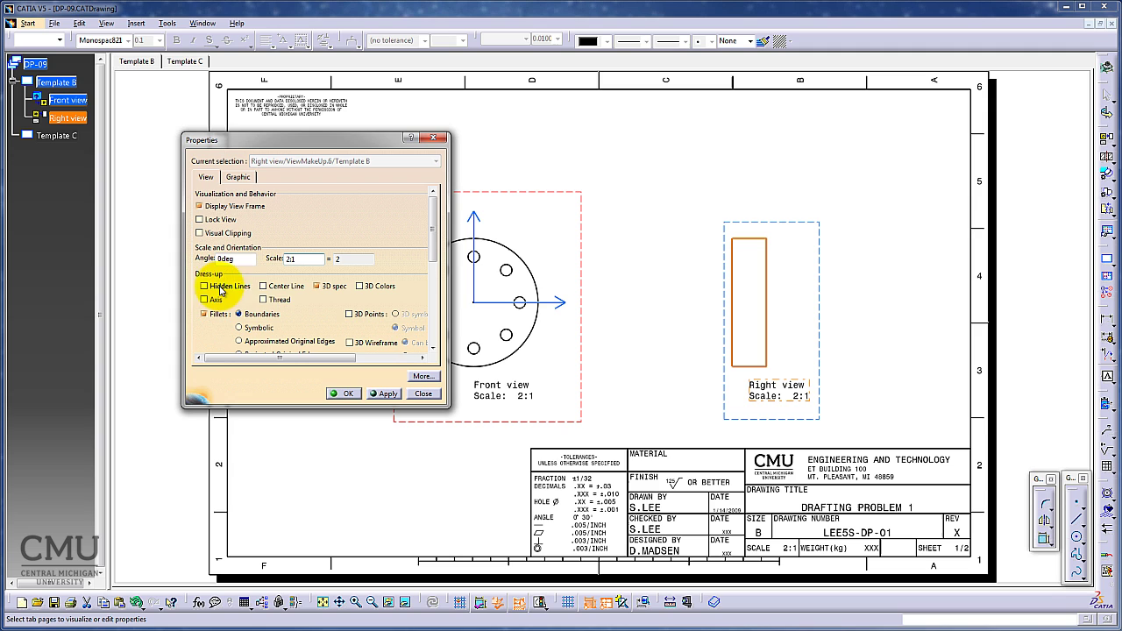
pyautogui.click(229, 284)
pyautogui.click(282, 286)
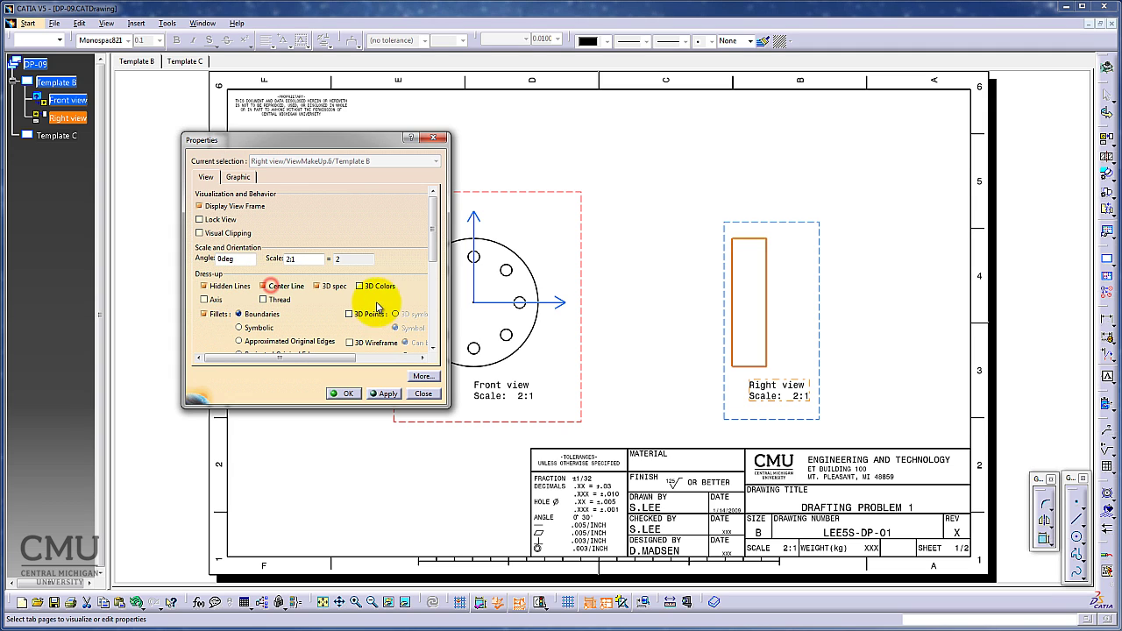
pyautogui.click(334, 285)
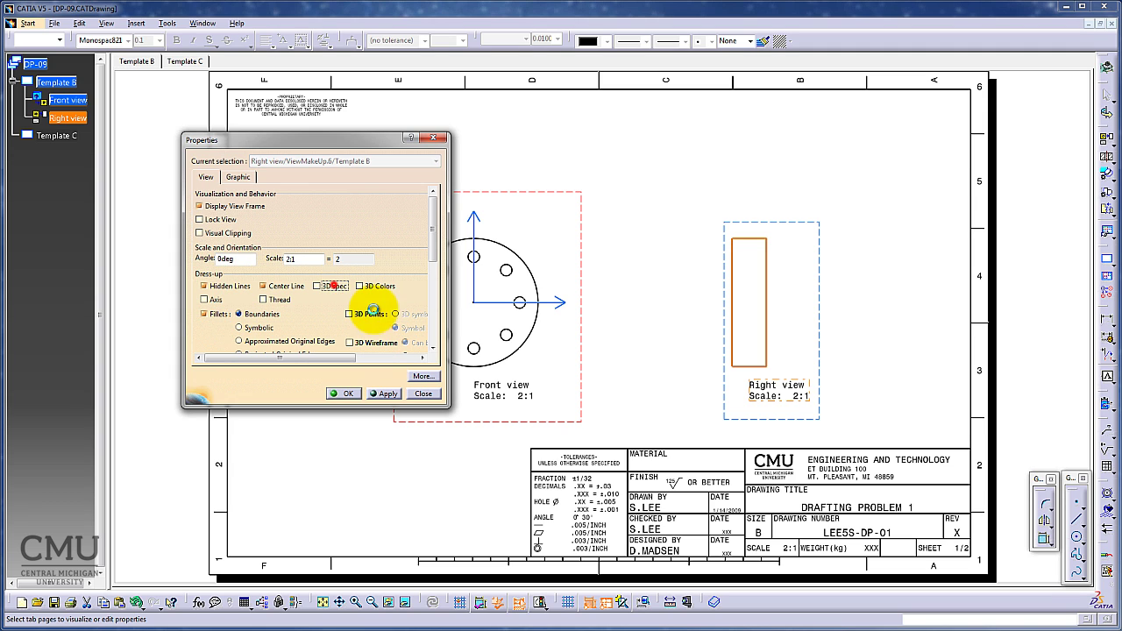
pyautogui.click(211, 300)
pyautogui.click(289, 287)
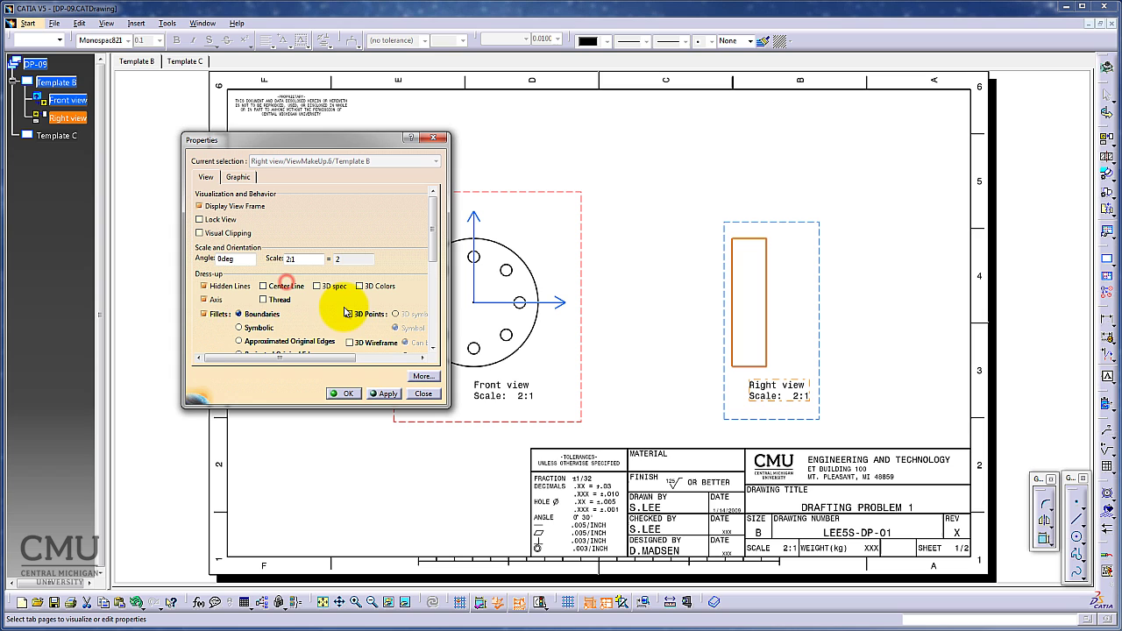
pyautogui.click(355, 396)
pyautogui.click(693, 348)
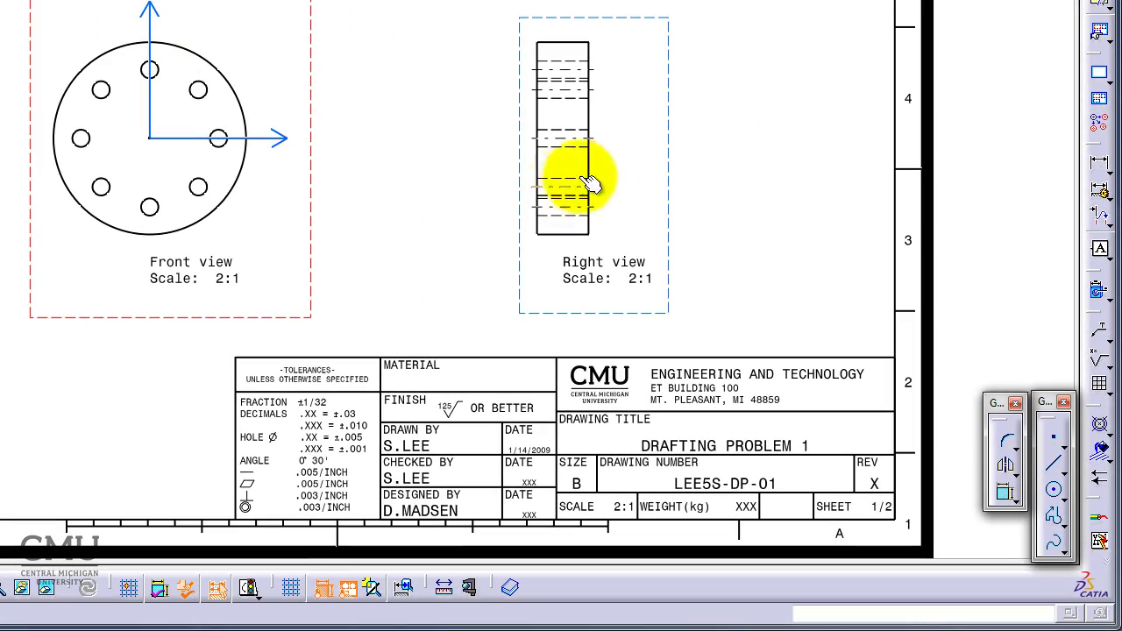
# - Delete the diagonal holes' extra hidden and axis lines from the Right view
pyautogui.moveTo(712, 243)
pyautogui.mouseDown(button='middle')
pyautogui.moveTo(694, 114)
pyautogui.moveTo(669, 166)
pyautogui.moveTo(304, 238)
pyautogui.moveTo(358, 198)
pyautogui.moveTo(491, 170)
pyautogui.mouseUp(button='middle')
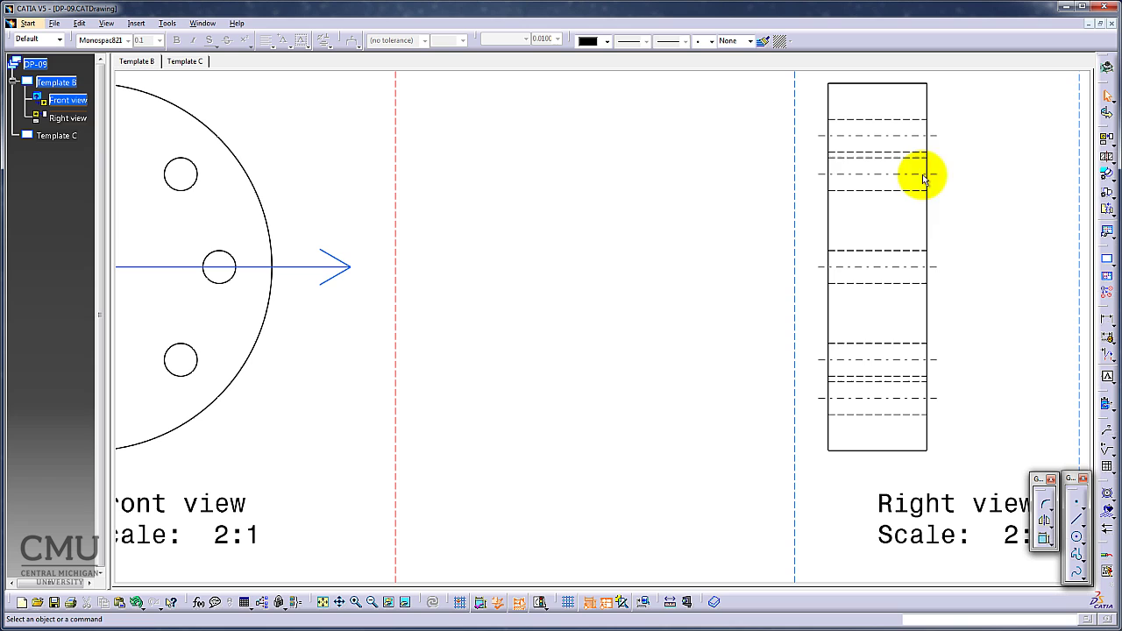
pyautogui.click(889, 161)
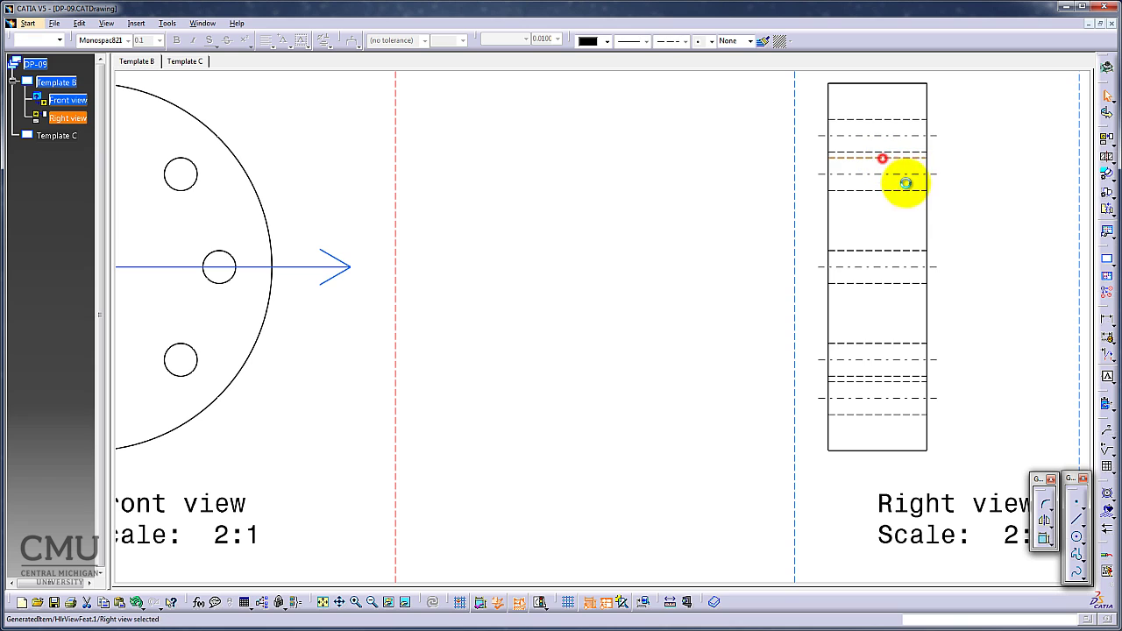
pyautogui.click(953, 138)
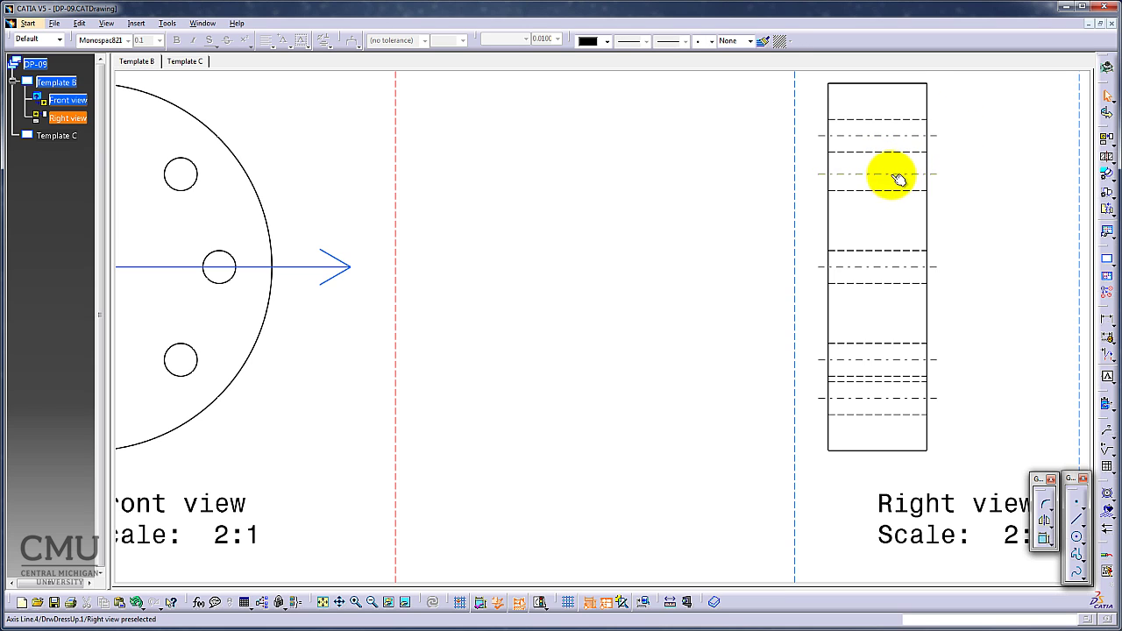
pyautogui.click(972, 115)
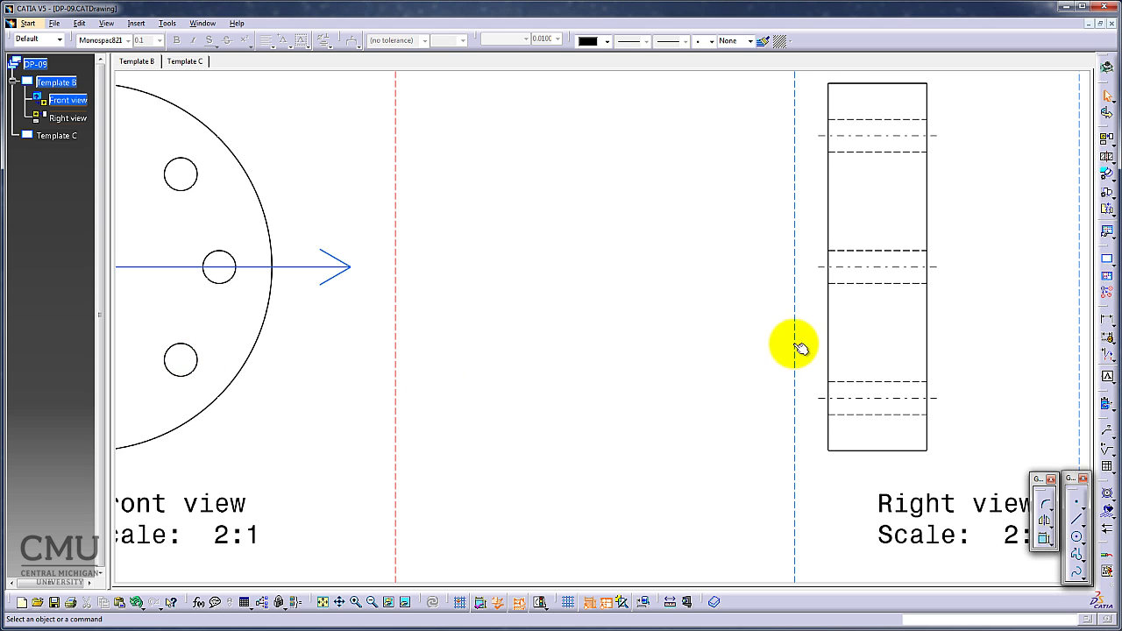
pyautogui.moveTo(572, 302)
pyautogui.mouseDown(button='middle')
pyautogui.moveTo(584, 351)
pyautogui.moveTo(687, 313)
pyautogui.moveTo(698, 323)
pyautogui.moveTo(493, 235)
pyautogui.mouseUp(button='middle')
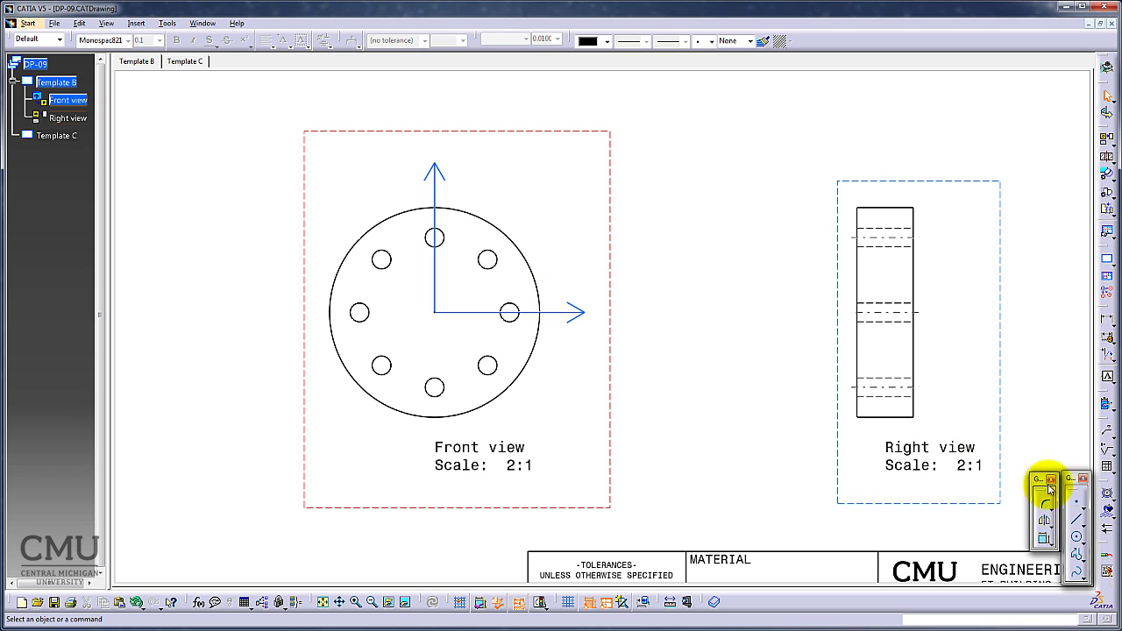
# - Start a thread with reference and select the front view's bolt holes, top around to left
pyautogui.click(1113, 498)
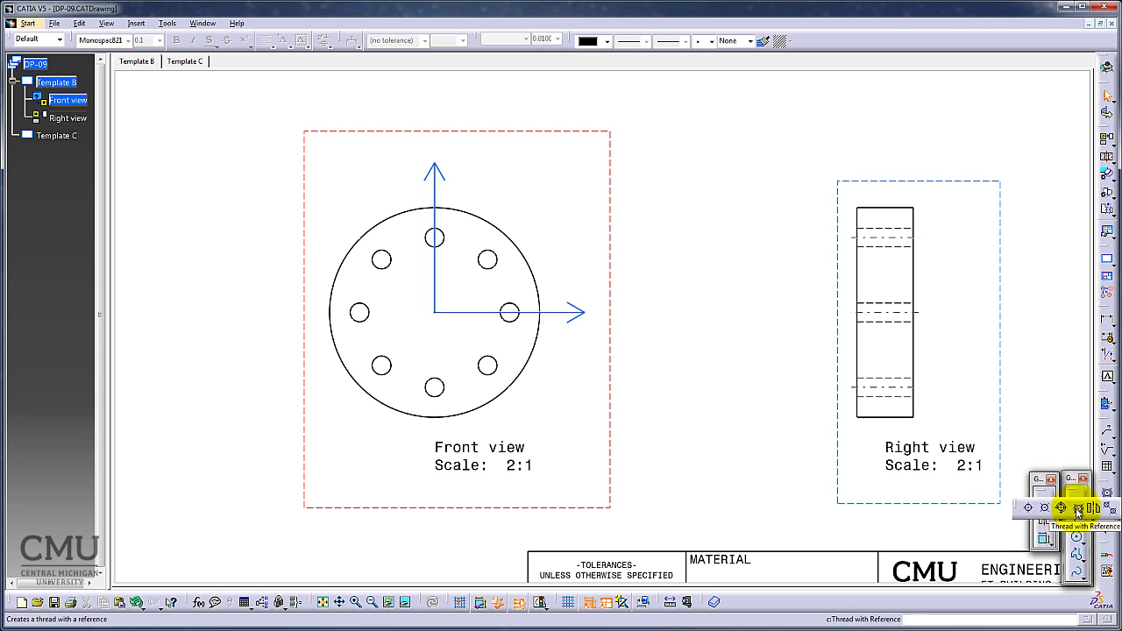
pyautogui.click(1078, 509)
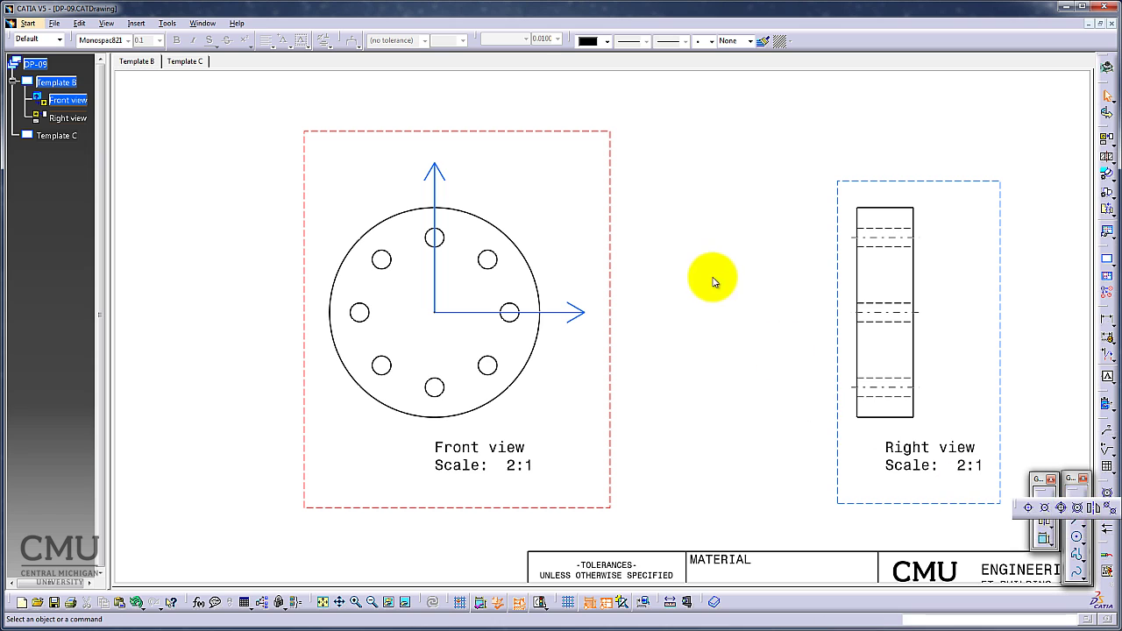
pyautogui.click(446, 241)
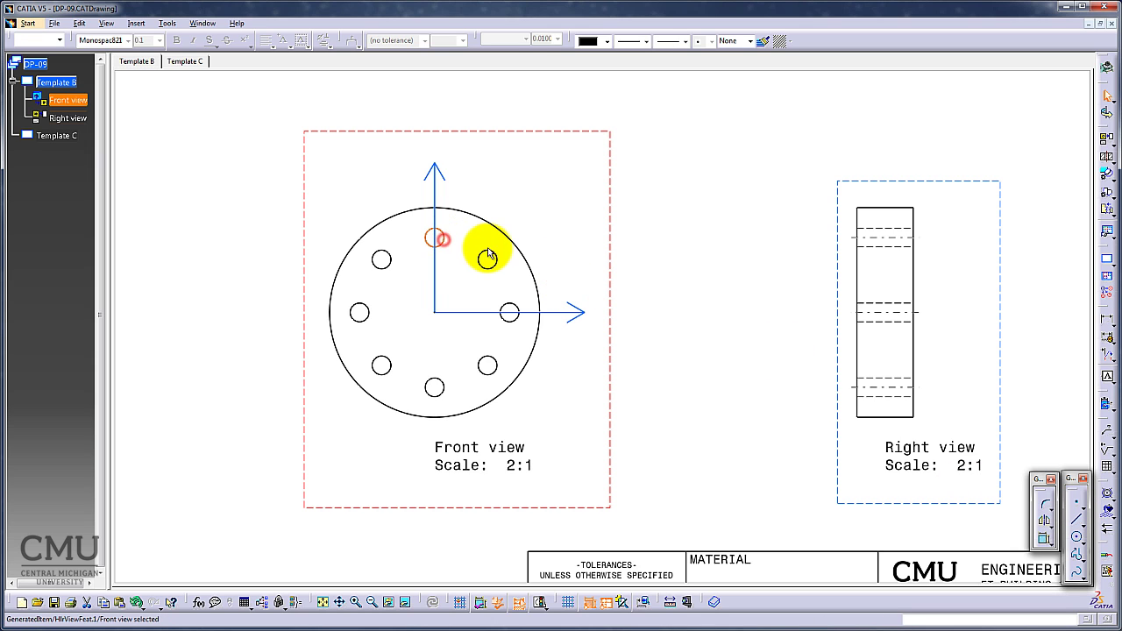
pyautogui.click(514, 308)
pyautogui.click(496, 363)
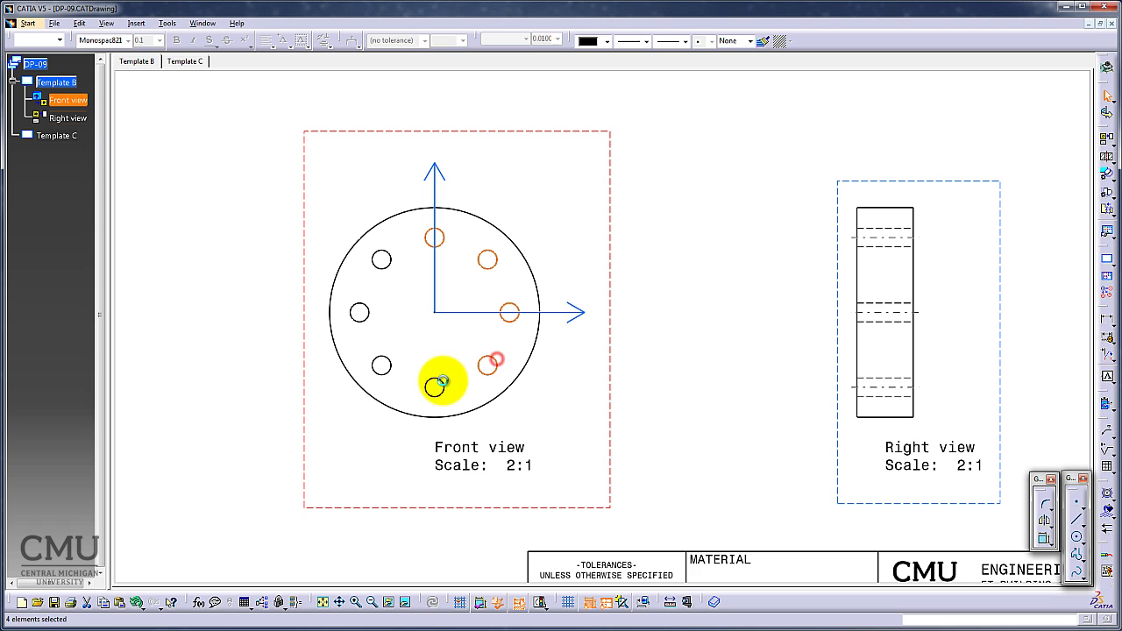
pyautogui.click(438, 385)
pyautogui.click(386, 357)
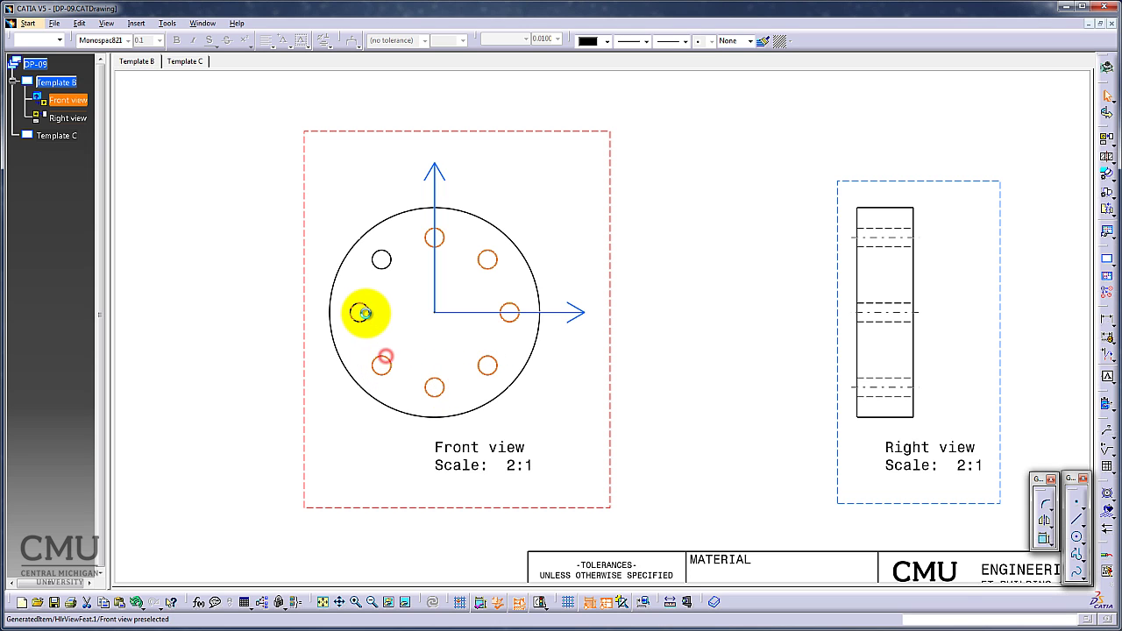
pyautogui.click(363, 313)
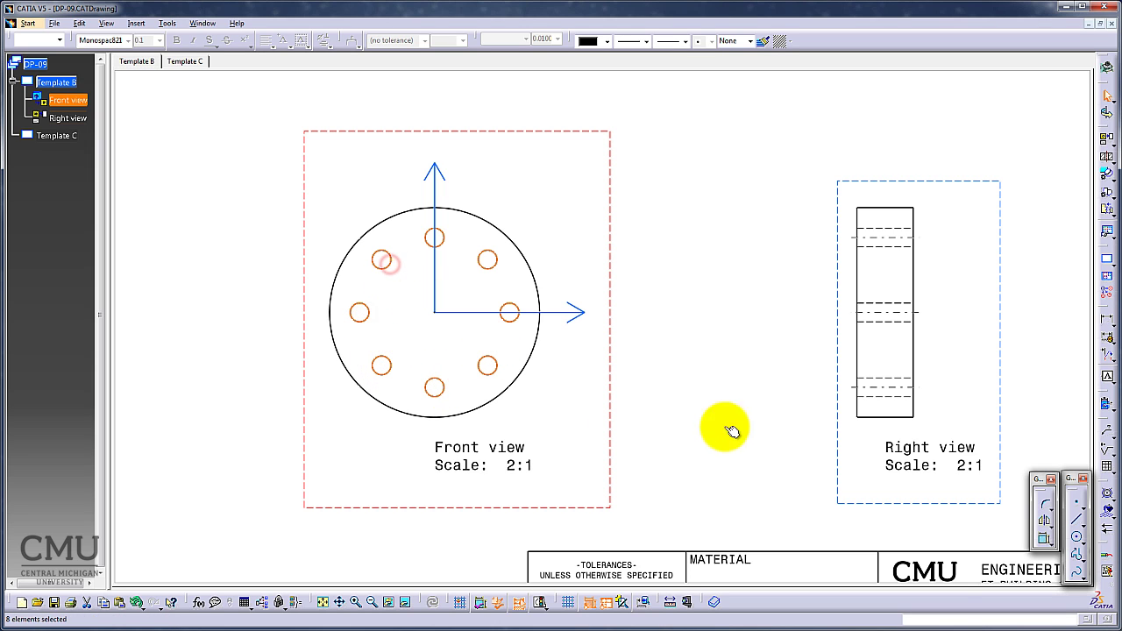
pyautogui.moveTo(1109, 499); pyautogui.dragTo(1048, 518)
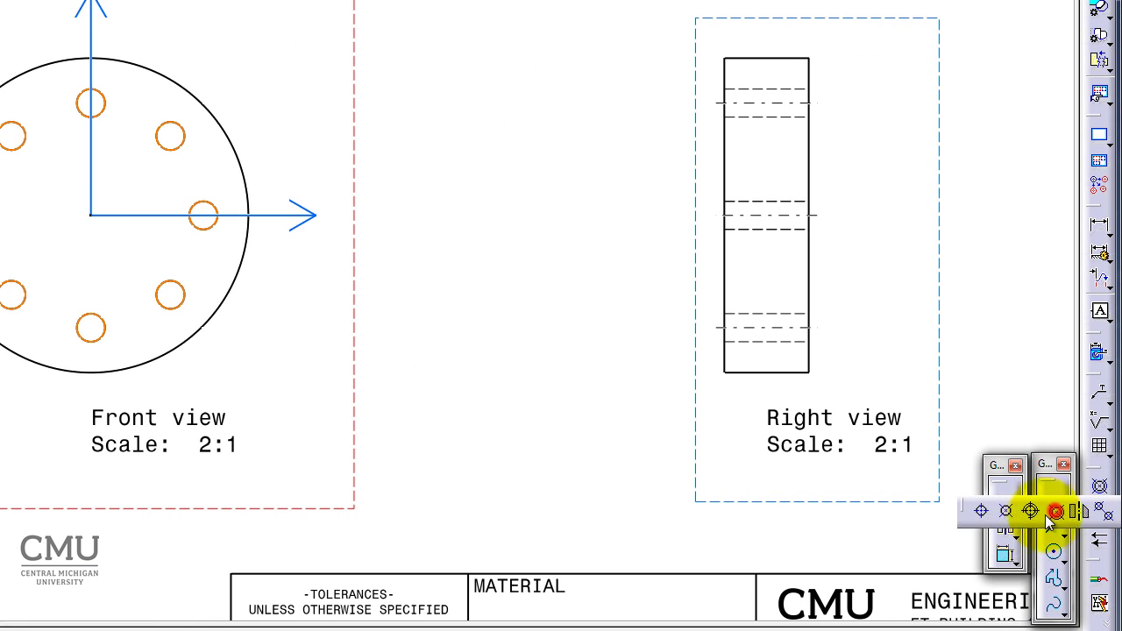
# - Create threads with reference to the outer circle, then zoom in to check the hole symbols
pyautogui.click(1077, 511)
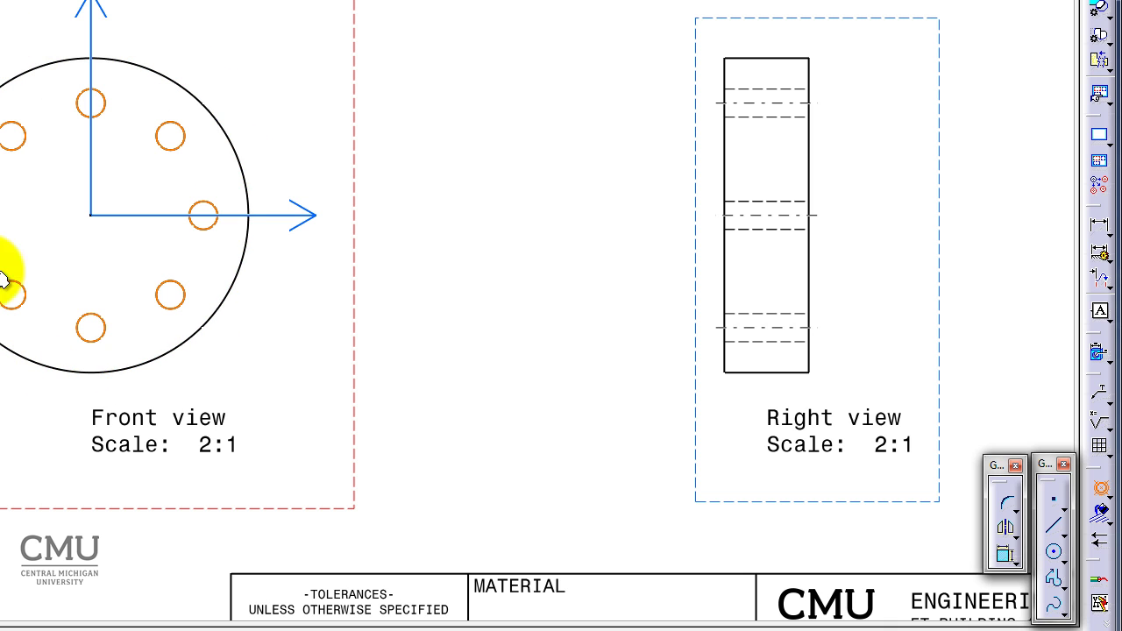
pyautogui.click(219, 129)
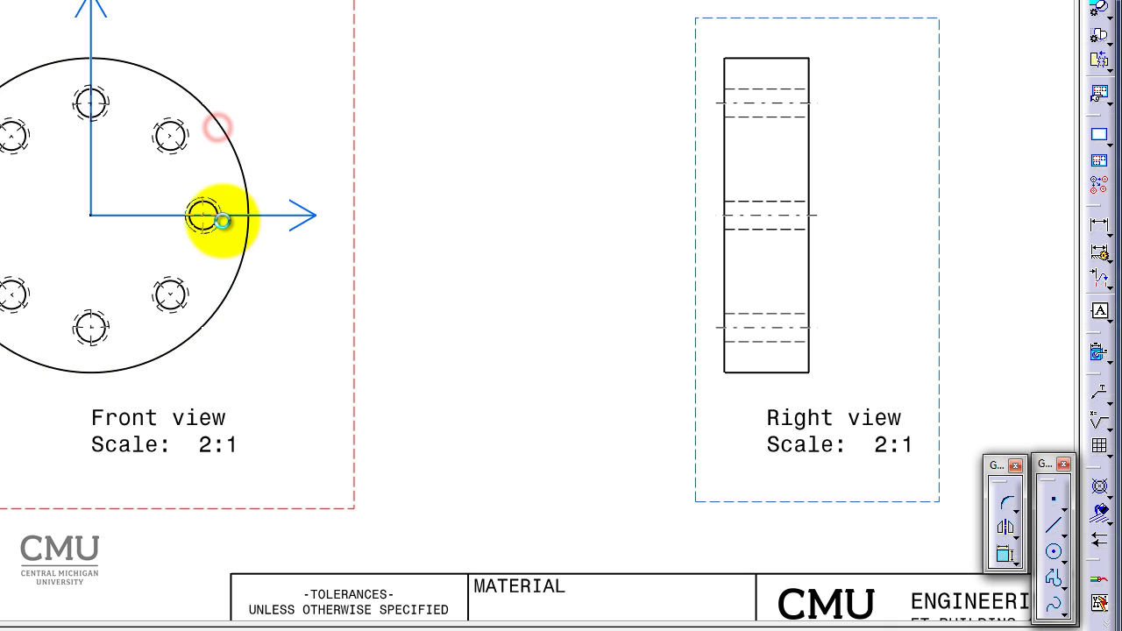
pyautogui.moveTo(77, 259)
pyautogui.mouseDown(button='middle')
pyautogui.moveTo(62, 120)
pyautogui.moveTo(163, 245)
pyautogui.moveTo(72, 159)
pyautogui.moveTo(117, 152)
pyautogui.mouseUp(button='middle')
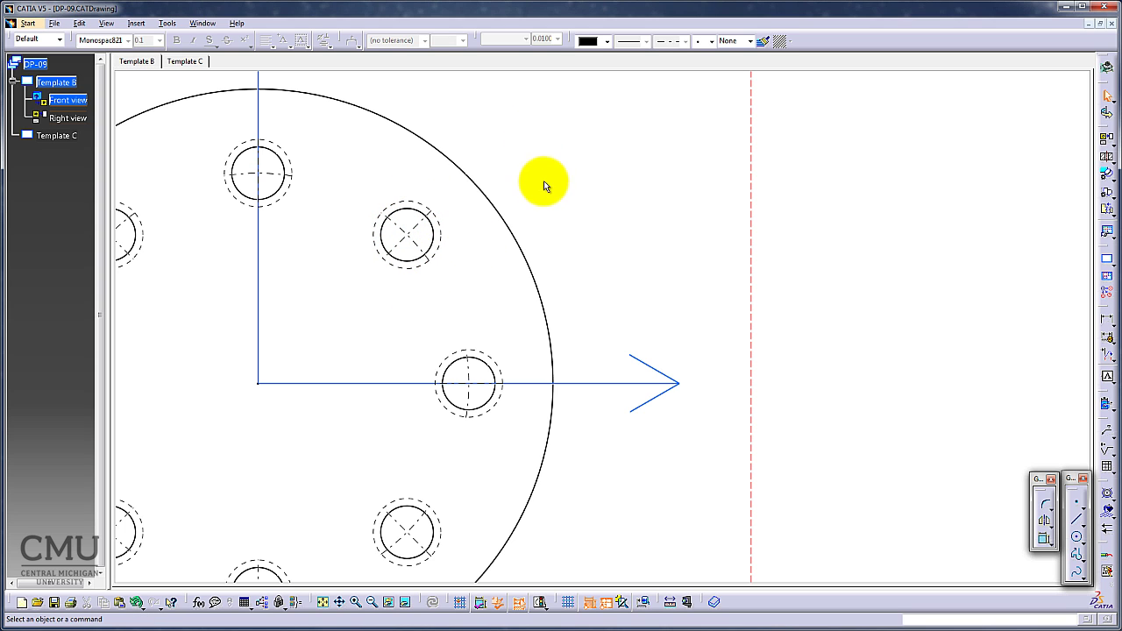
pyautogui.moveTo(542, 184)
pyautogui.keyDown('ctrl'); pyautogui.mouseDown(button='middle')
pyautogui.moveTo(576, 242)
pyautogui.moveTo(606, 233)
pyautogui.moveTo(616, 242)
pyautogui.mouseUp(button='middle'); pyautogui.keyUp('ctrl')
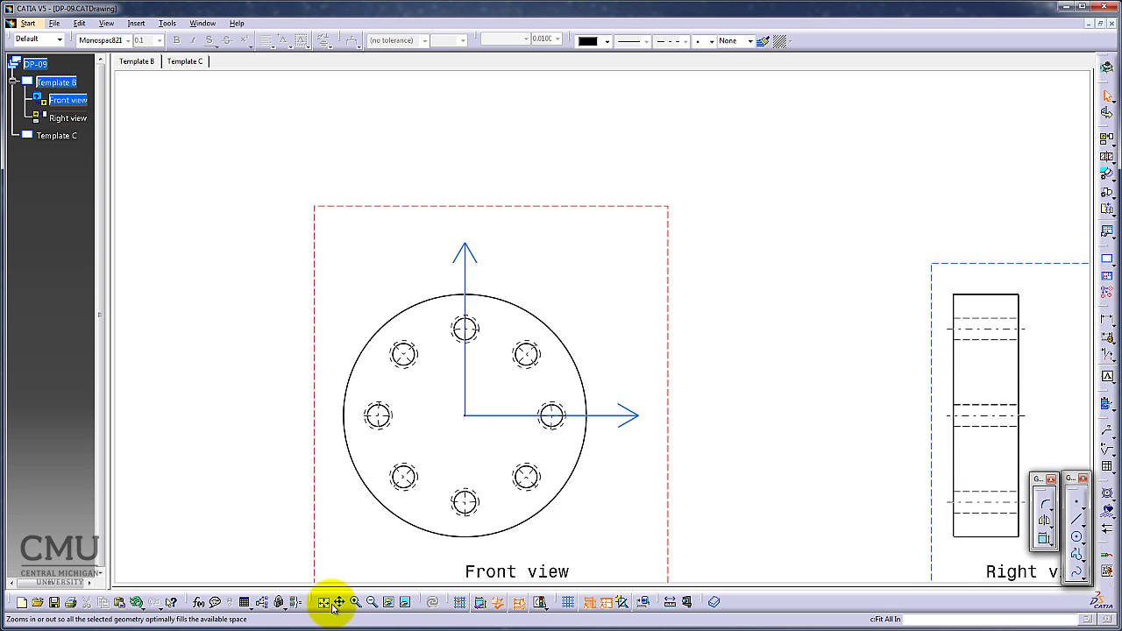
# - Fit the sheet and delete the 'Front view' and 'Right view' name-and-scale labels
pyautogui.click(374, 601)
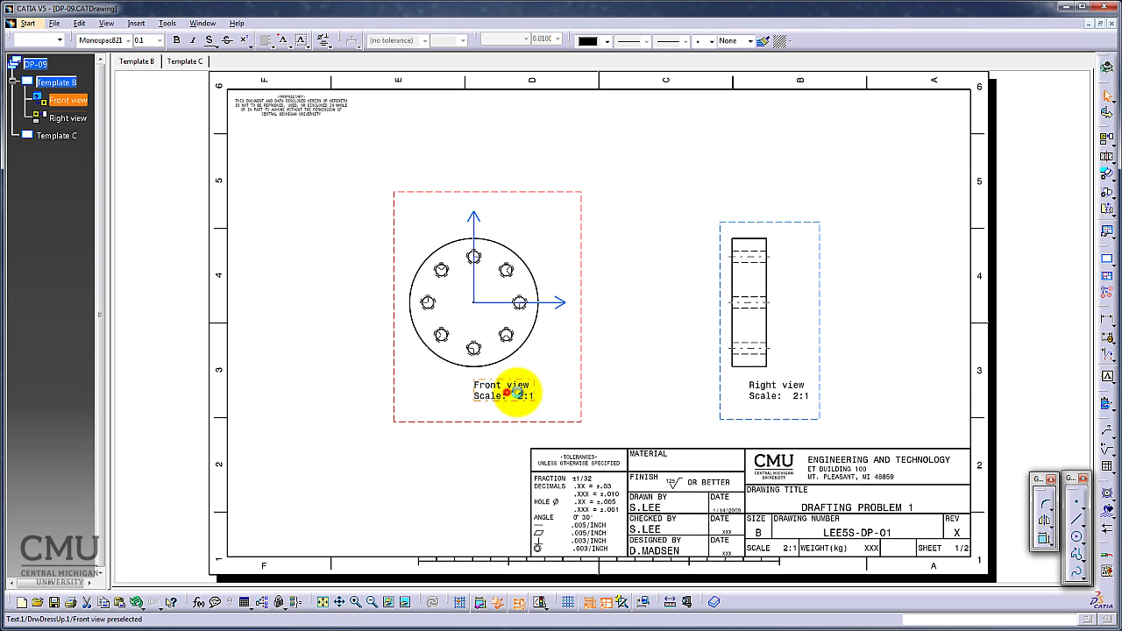
pyautogui.click(514, 388)
pyautogui.click(770, 342)
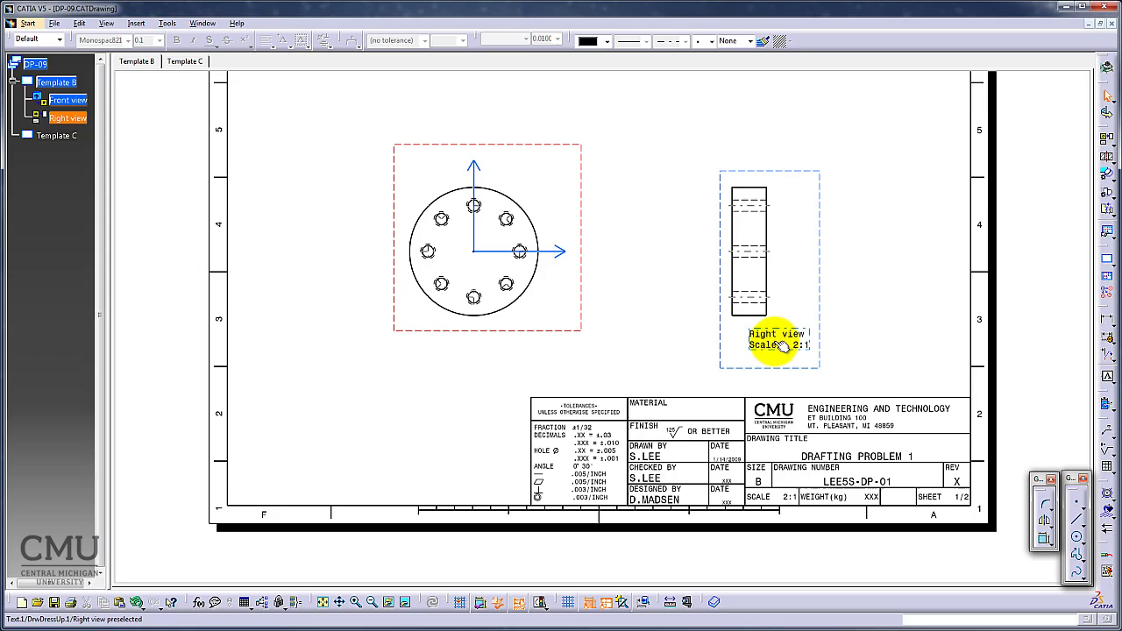
pyautogui.press('Delete')
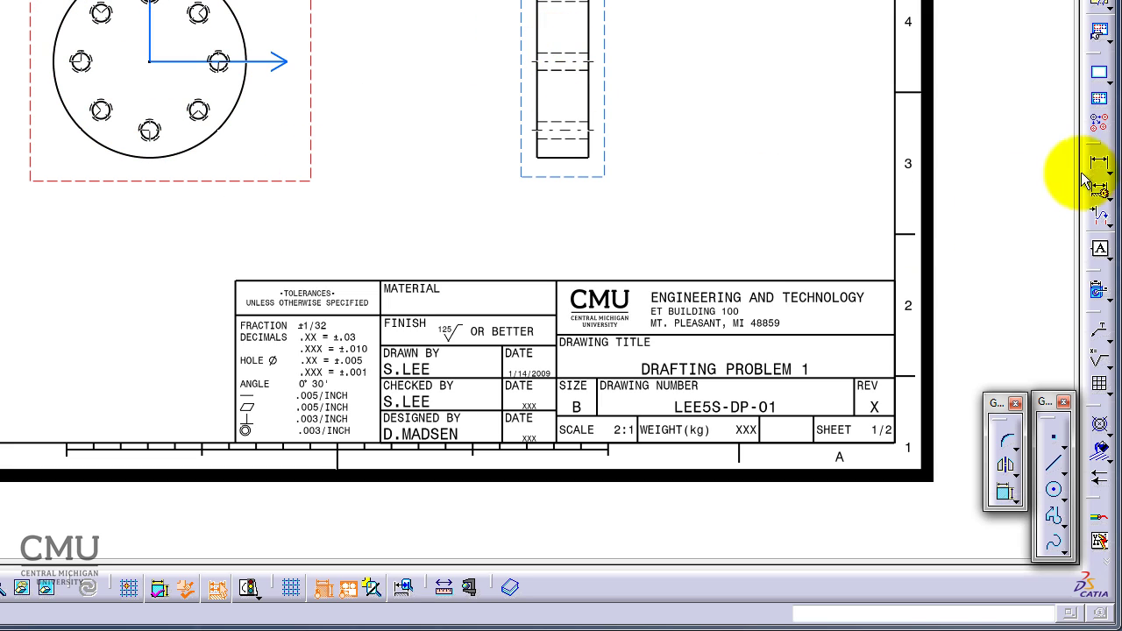
# - Place a diameter dimension on the outer flange circle, above-left of the view
pyautogui.click(1103, 212)
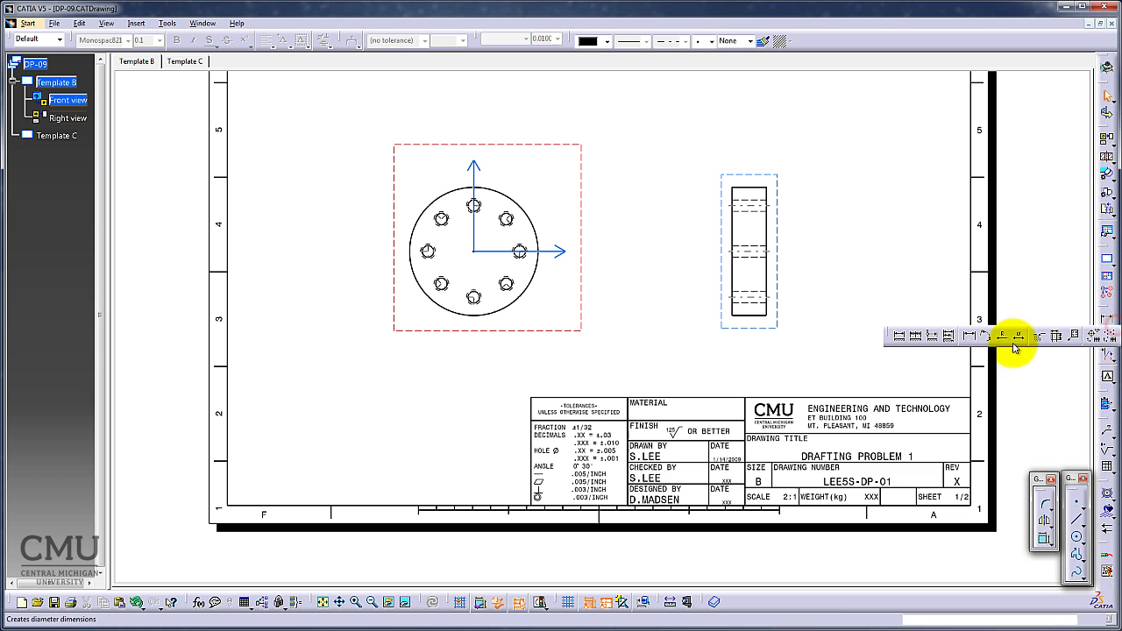
pyautogui.click(1020, 342)
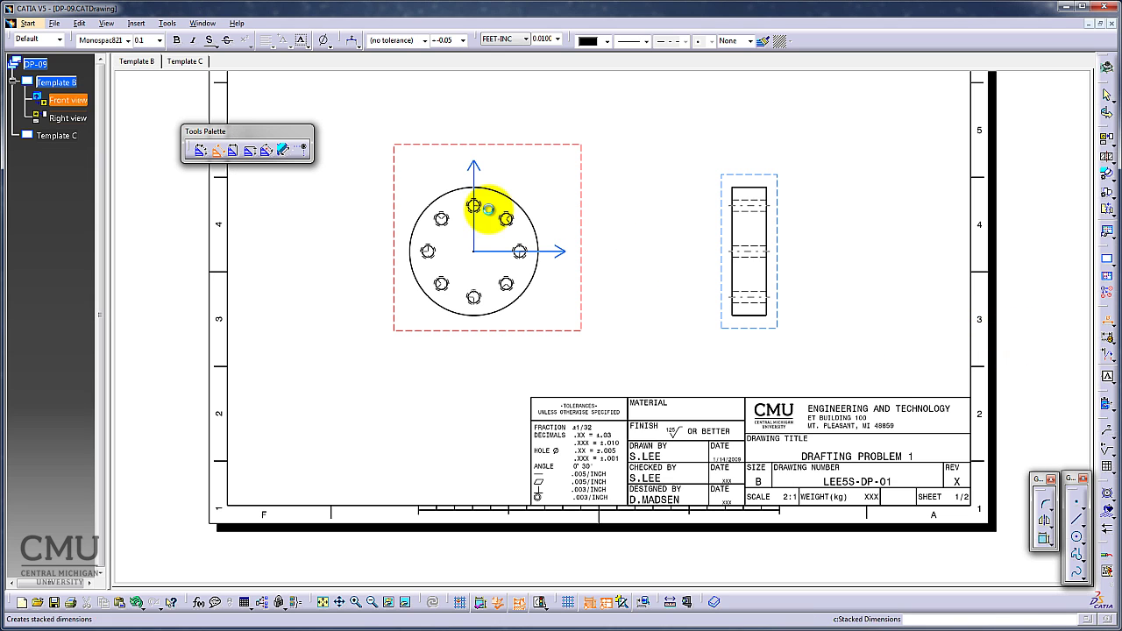
pyautogui.click(446, 198)
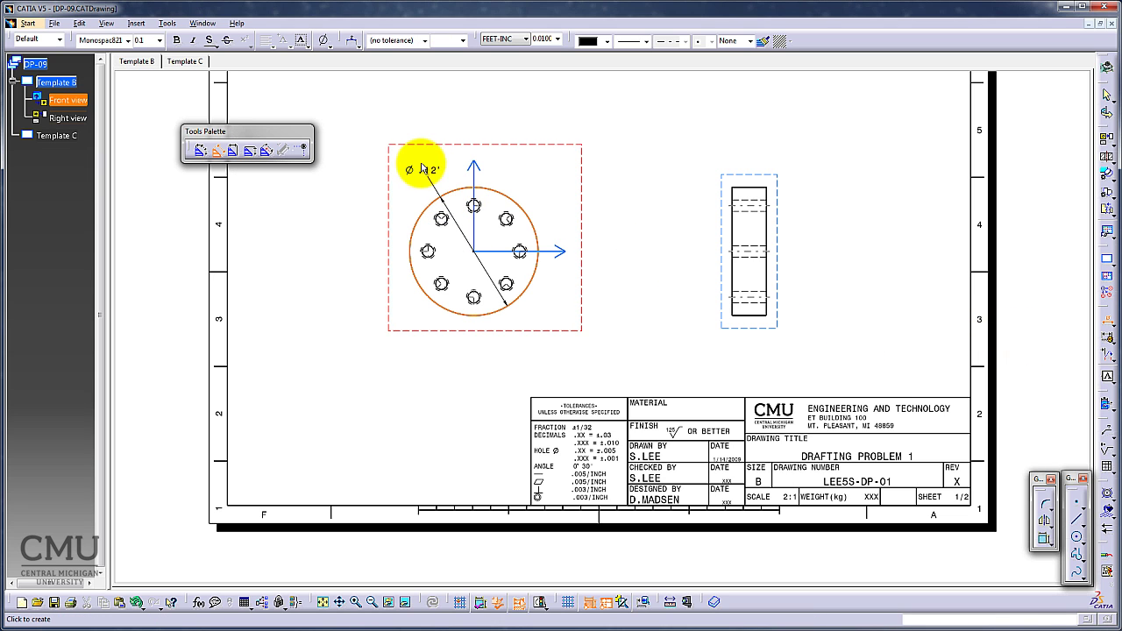
pyautogui.click(427, 173)
# - Give the diameter dimension a bent leader, NUM.DINC format, 0.001 precision and ANS_NUM2 tolerance
pyautogui.click(358, 46)
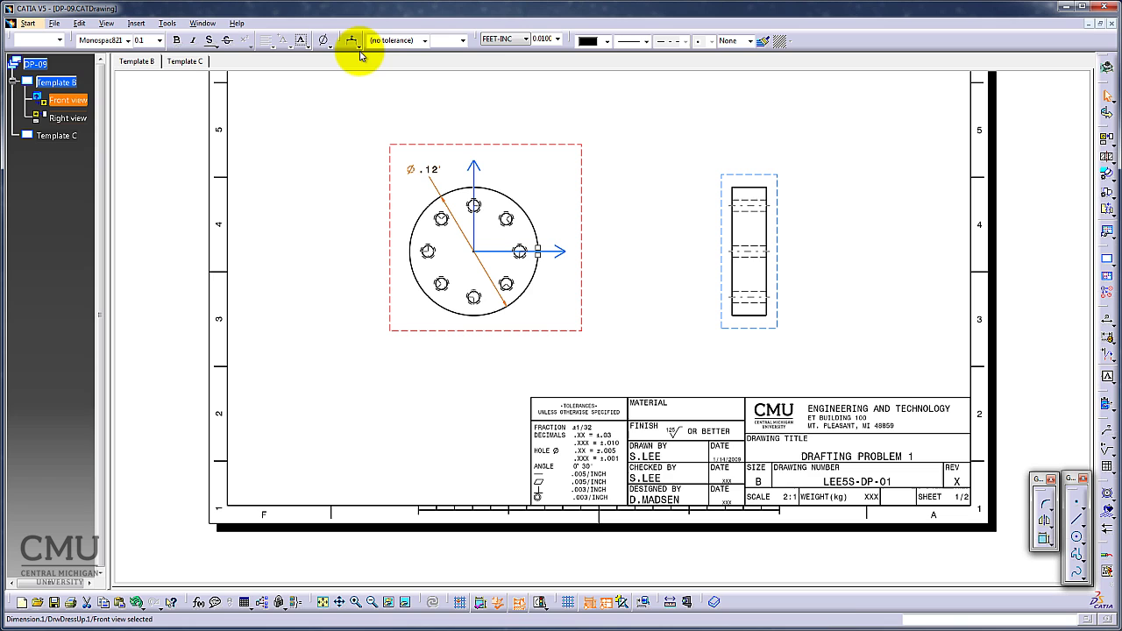
pyautogui.click(369, 84)
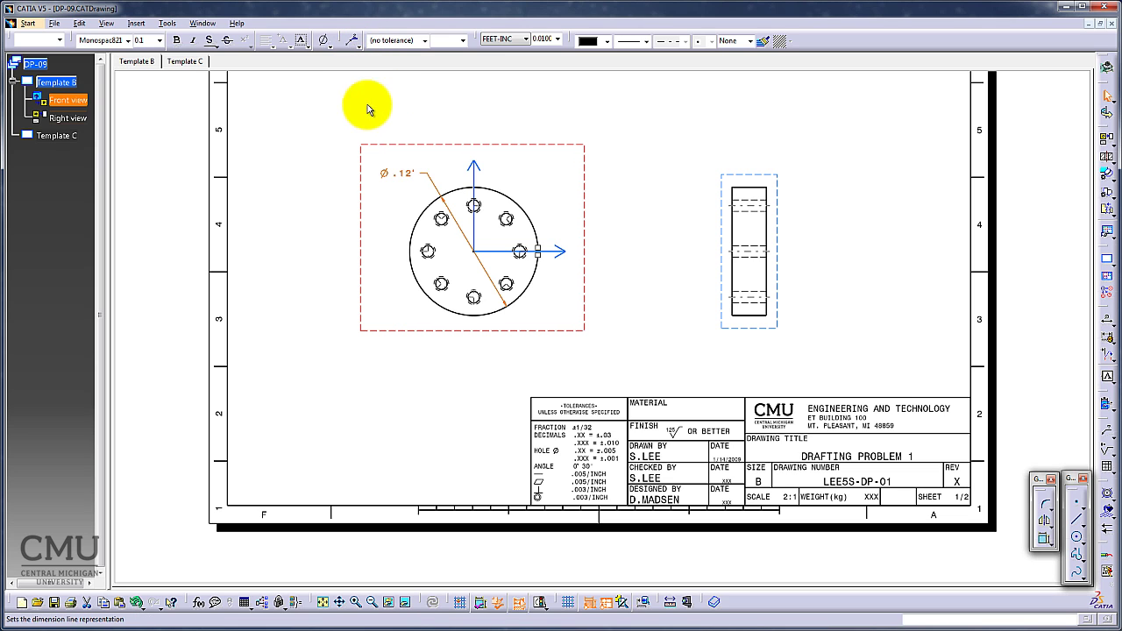
pyautogui.click(512, 37)
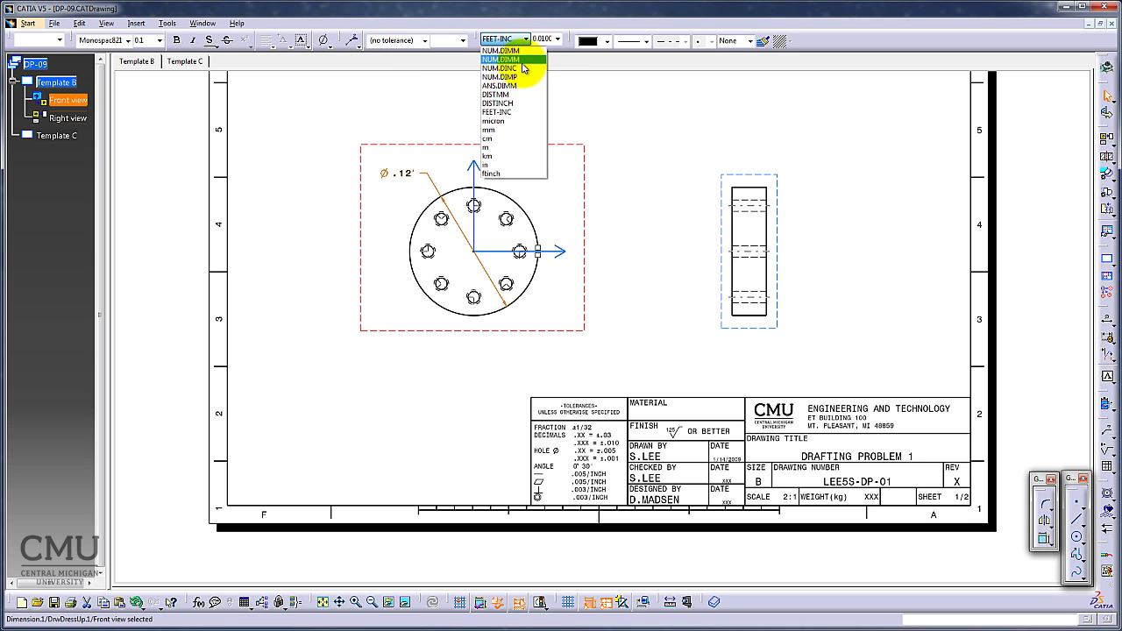
pyautogui.click(523, 67)
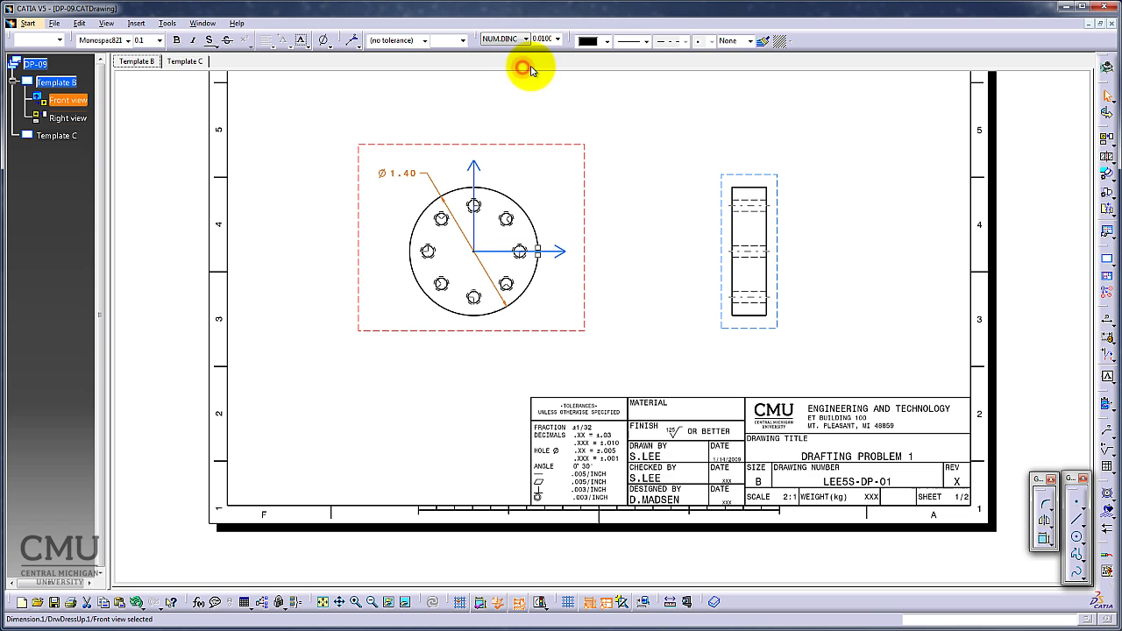
pyautogui.click(556, 39)
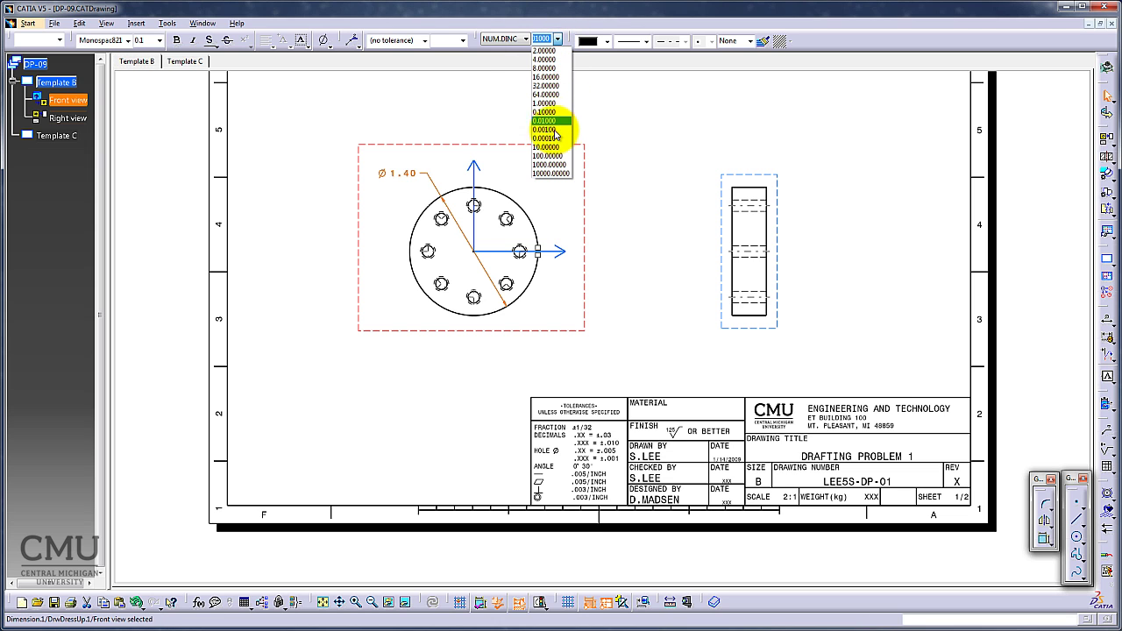
pyautogui.click(551, 130)
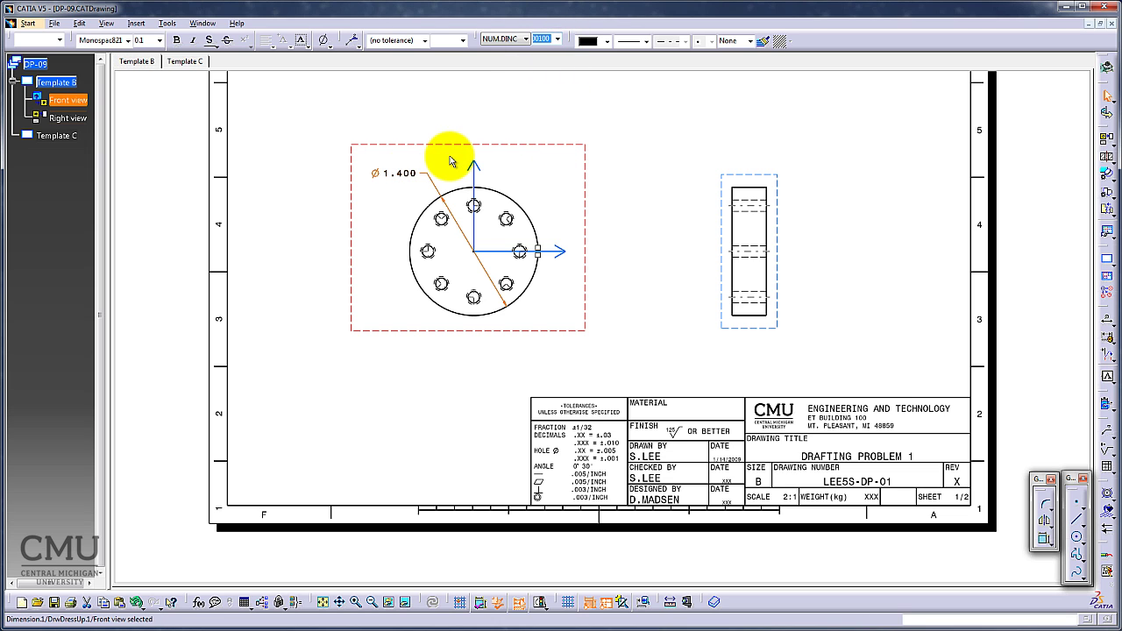
pyautogui.click(426, 41)
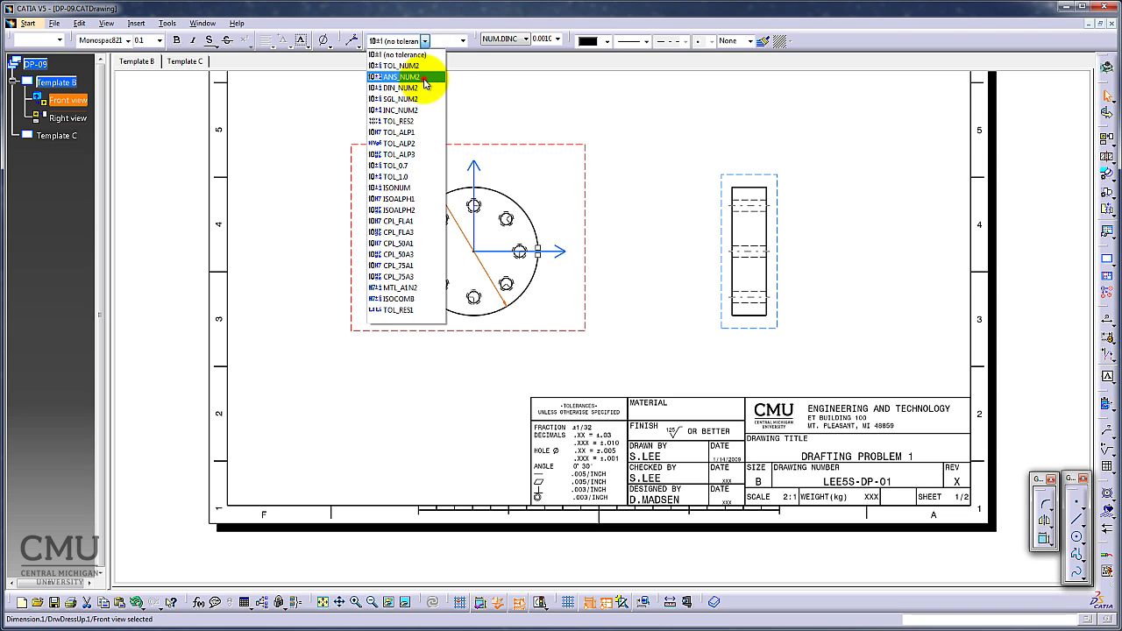
pyautogui.click(424, 78)
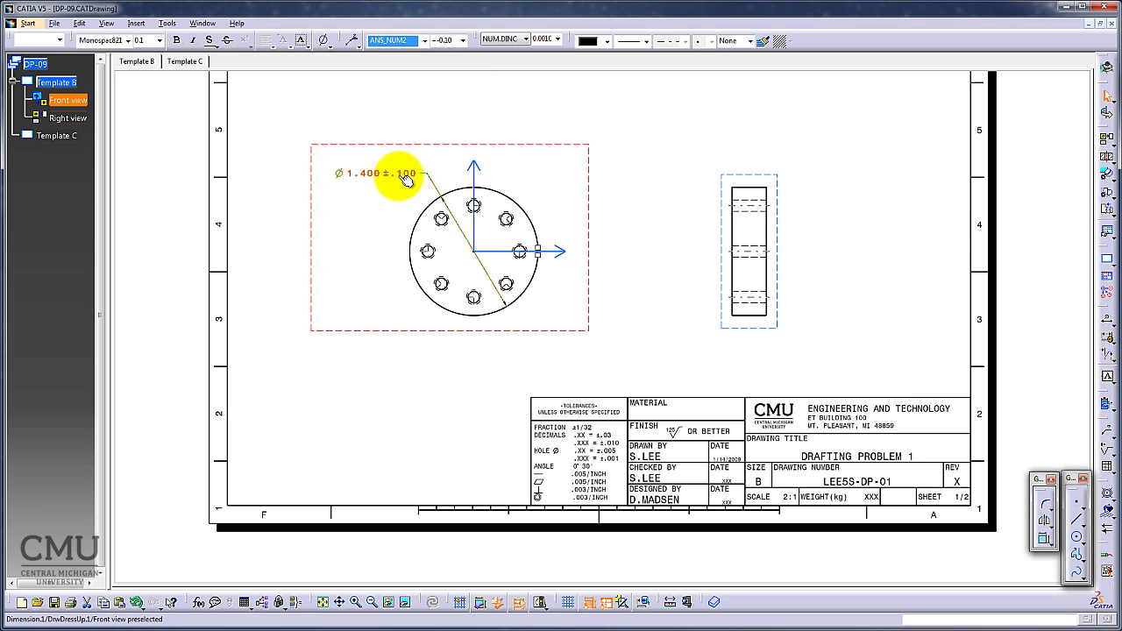
# - In the diameter dimension's Tolerance properties, set upper value 0 and lower value -.005
pyautogui.rightClick(407, 178)
pyautogui.click(425, 245)
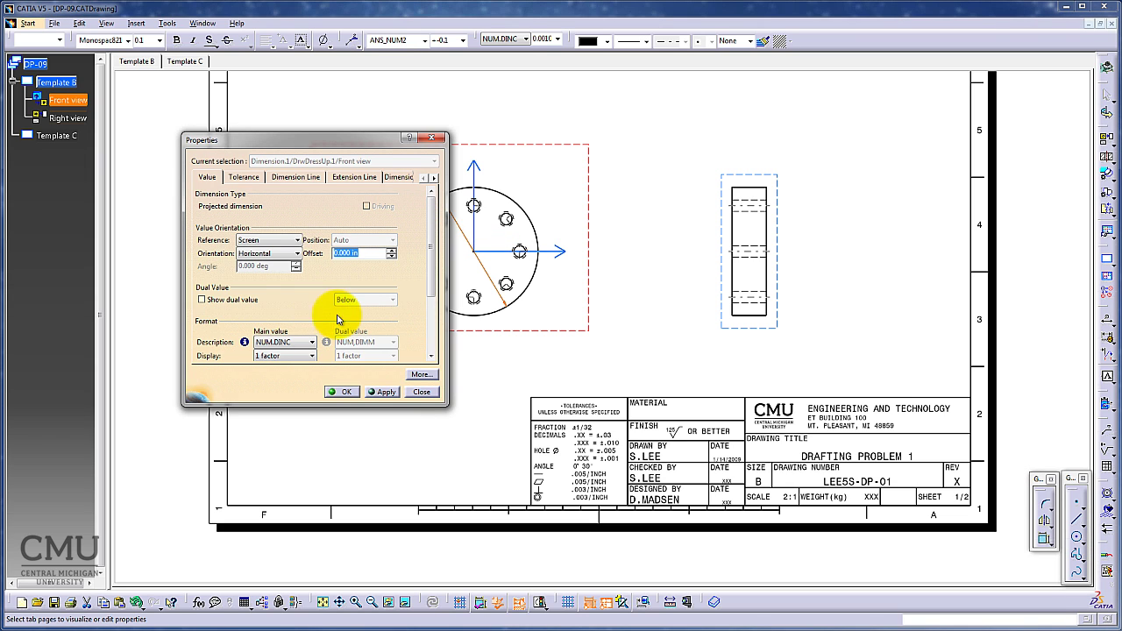
pyautogui.click(244, 177)
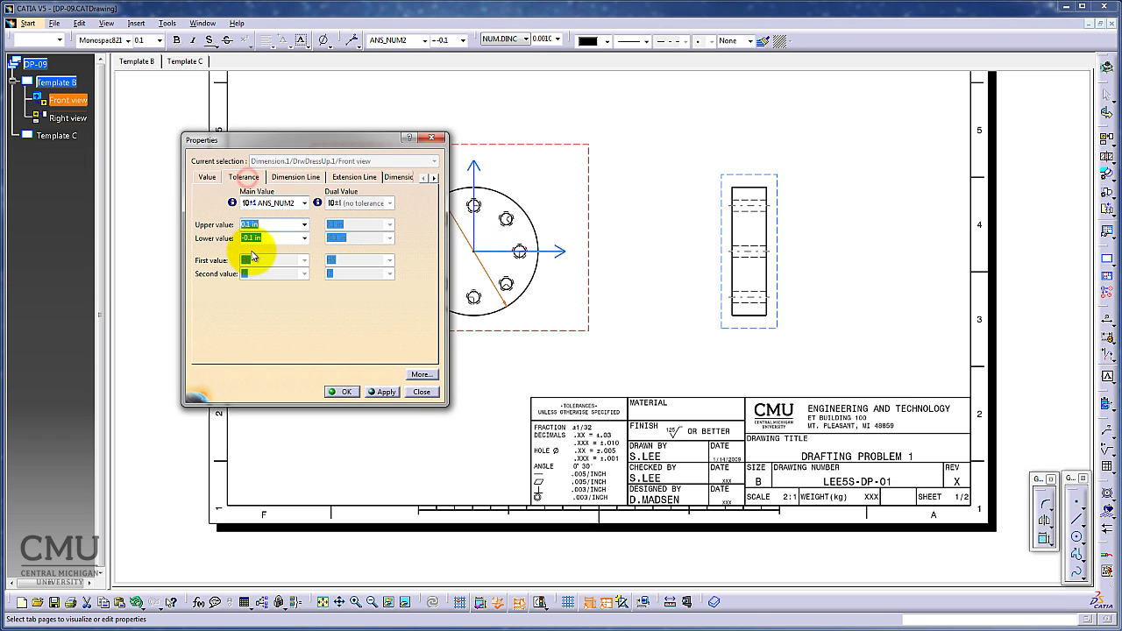
pyautogui.click(264, 224)
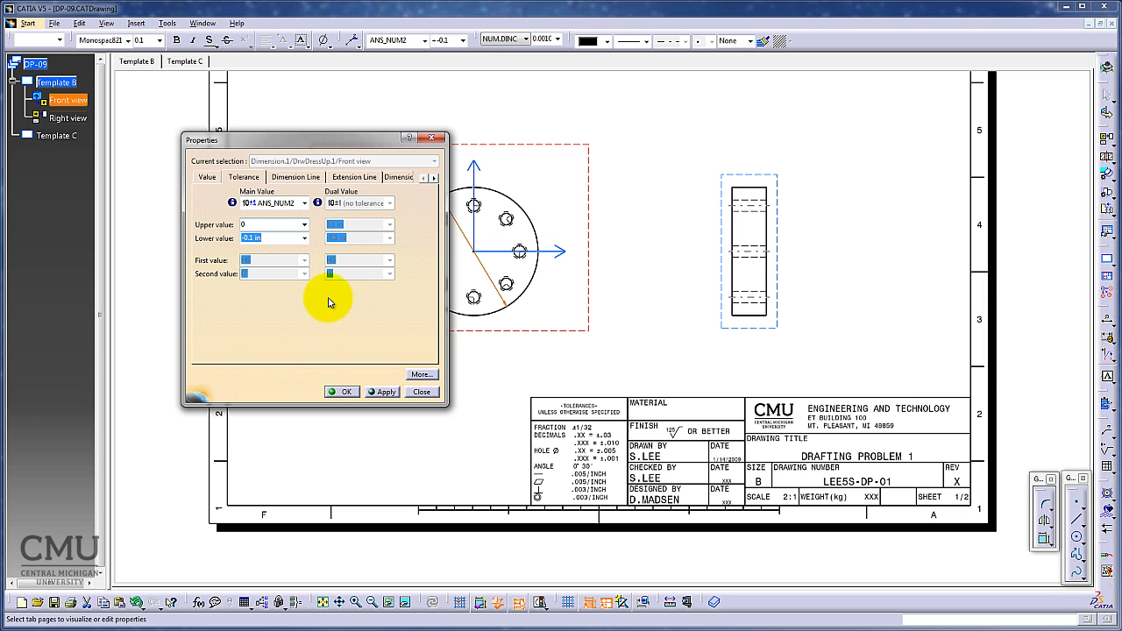
pyautogui.moveTo(270, 235); pyautogui.dragTo(233, 244)
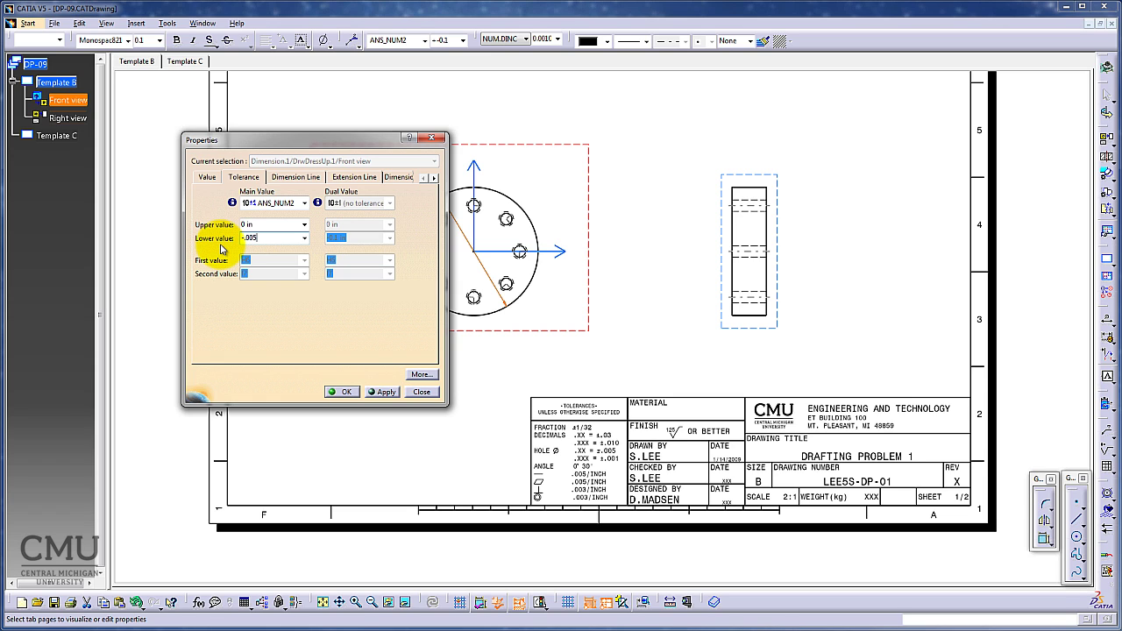
pyautogui.click(340, 392)
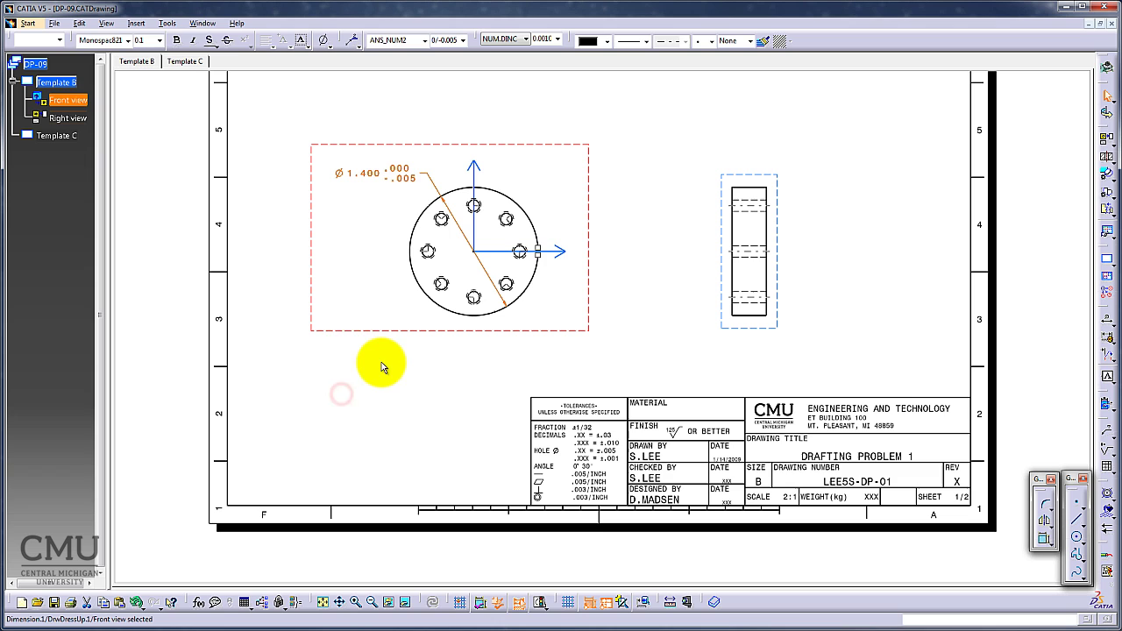
pyautogui.click(341, 257)
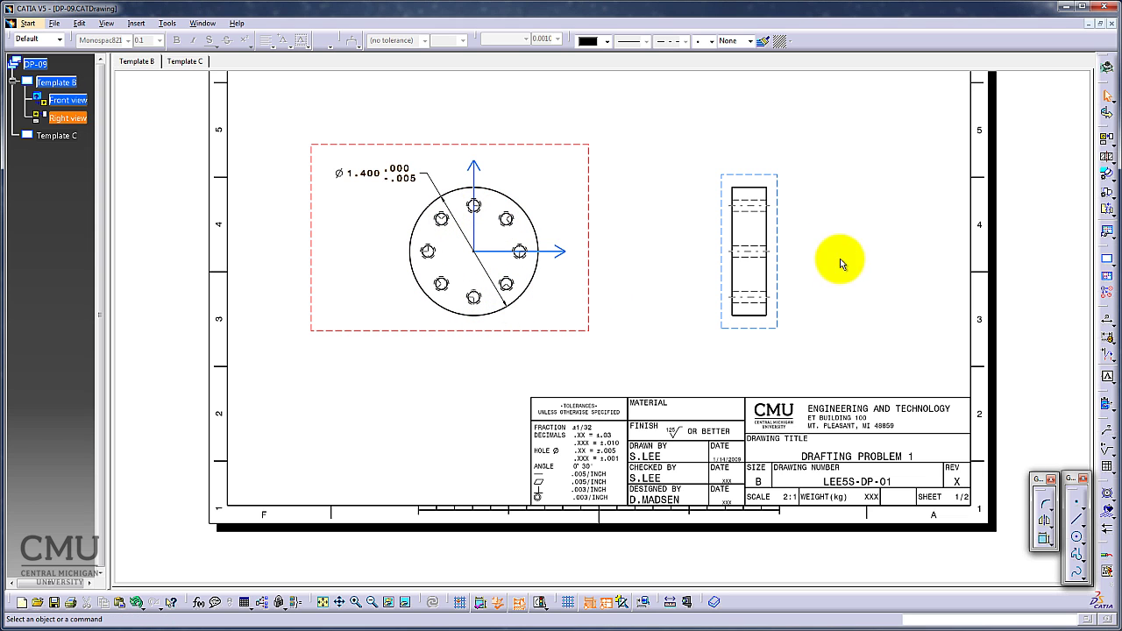
# - Dimension the bolt-circle diameter in the front view using a horizontal leader
pyautogui.click(1107, 337)
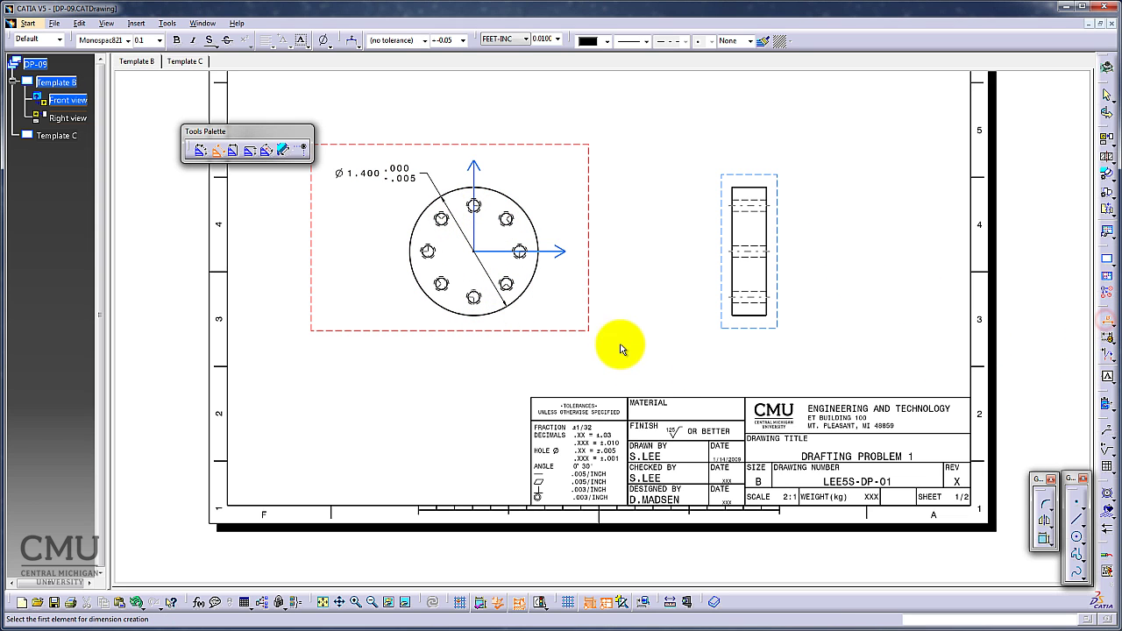
pyautogui.moveTo(529, 343)
pyautogui.keyDown('ctrl'); pyautogui.mouseDown(button='middle')
pyautogui.moveTo(526, 260)
pyautogui.moveTo(881, 432)
pyautogui.mouseUp(button='middle'); pyautogui.keyUp('ctrl')
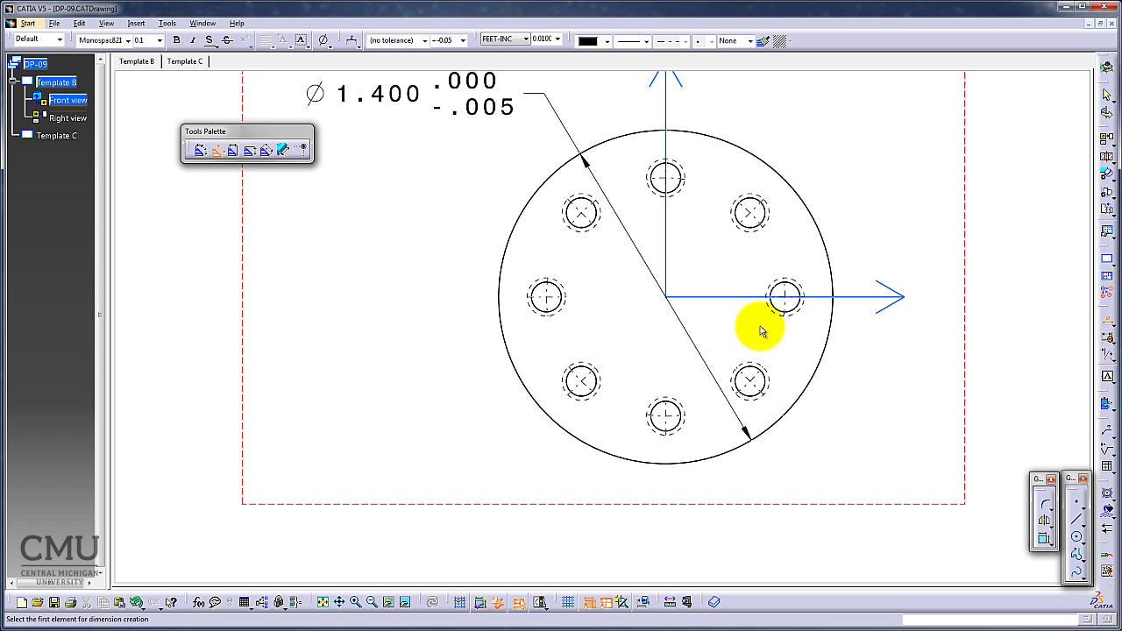
pyautogui.click(751, 214)
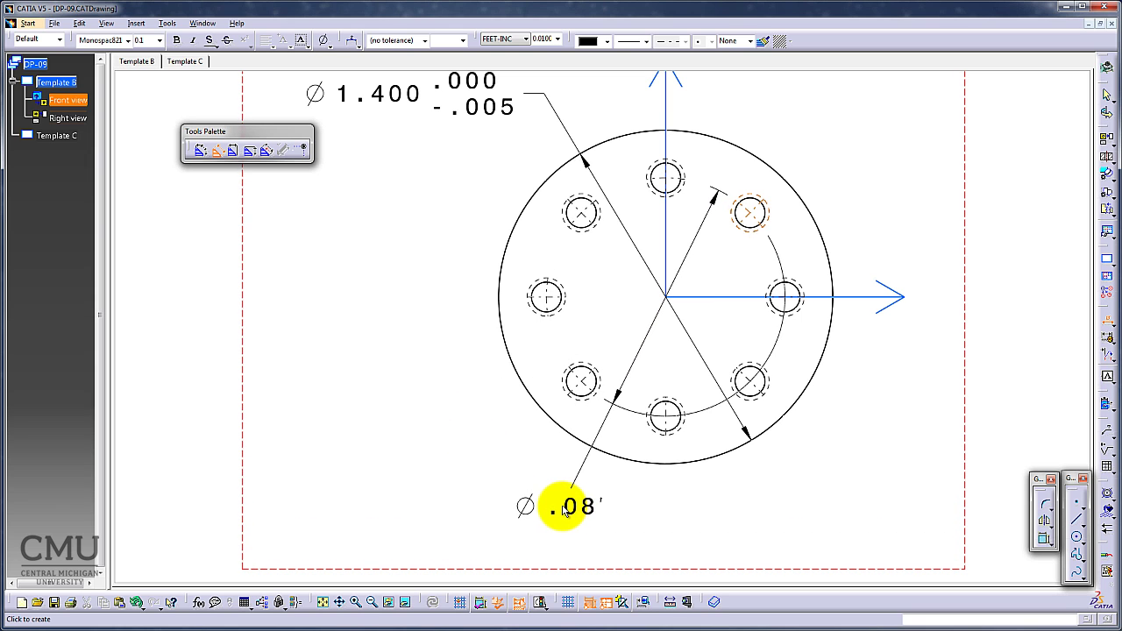
pyautogui.click(560, 512)
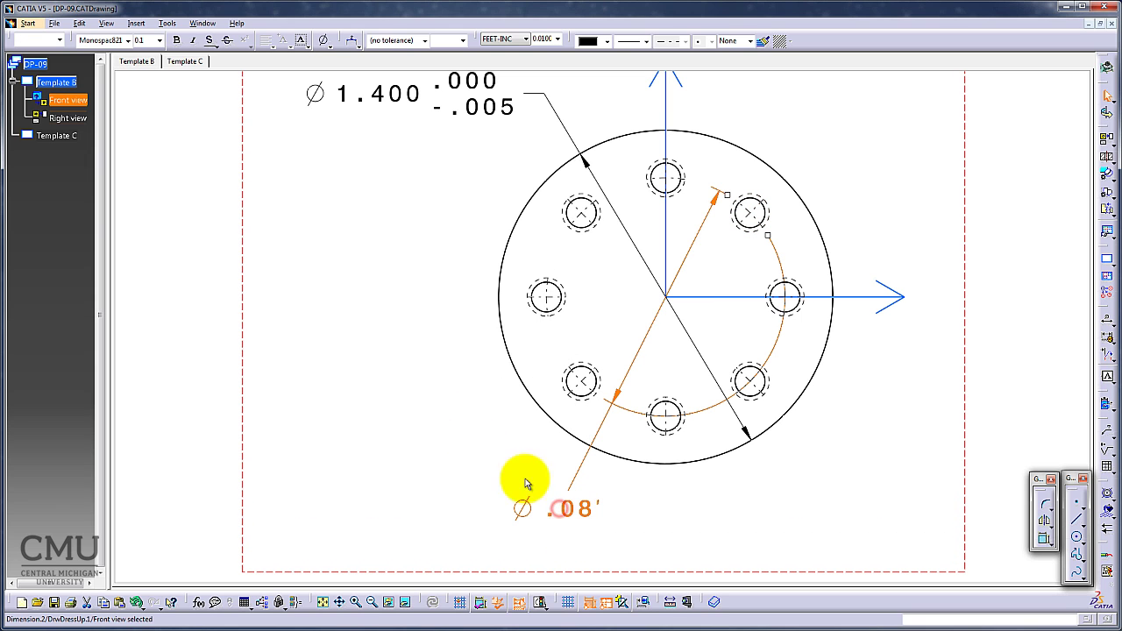
pyautogui.click(355, 47)
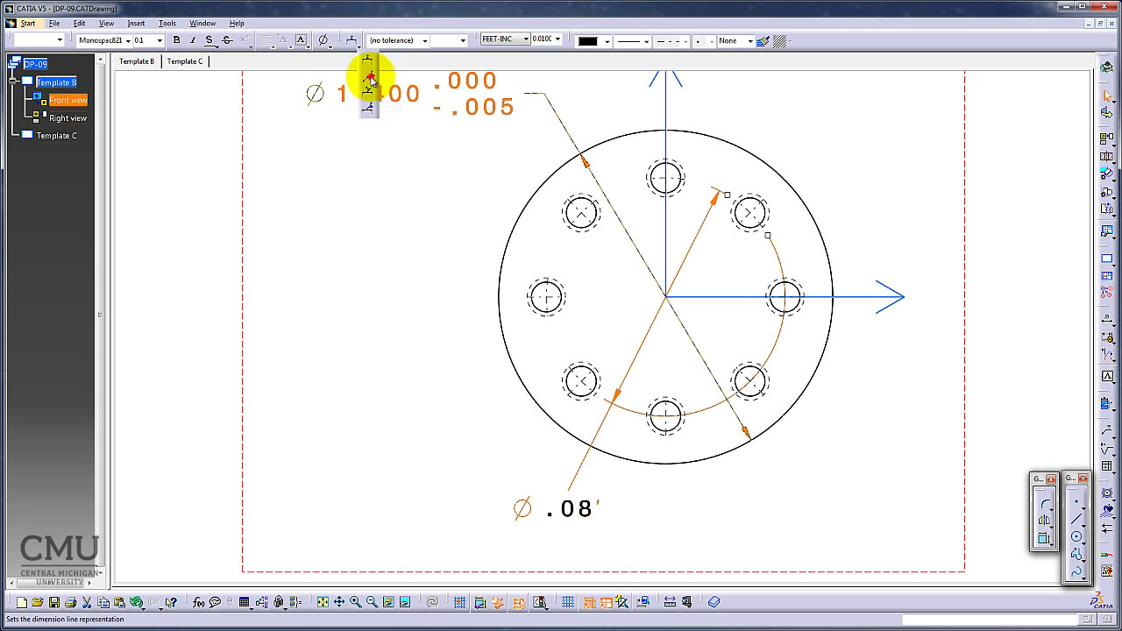
pyautogui.click(371, 79)
pyautogui.click(464, 455)
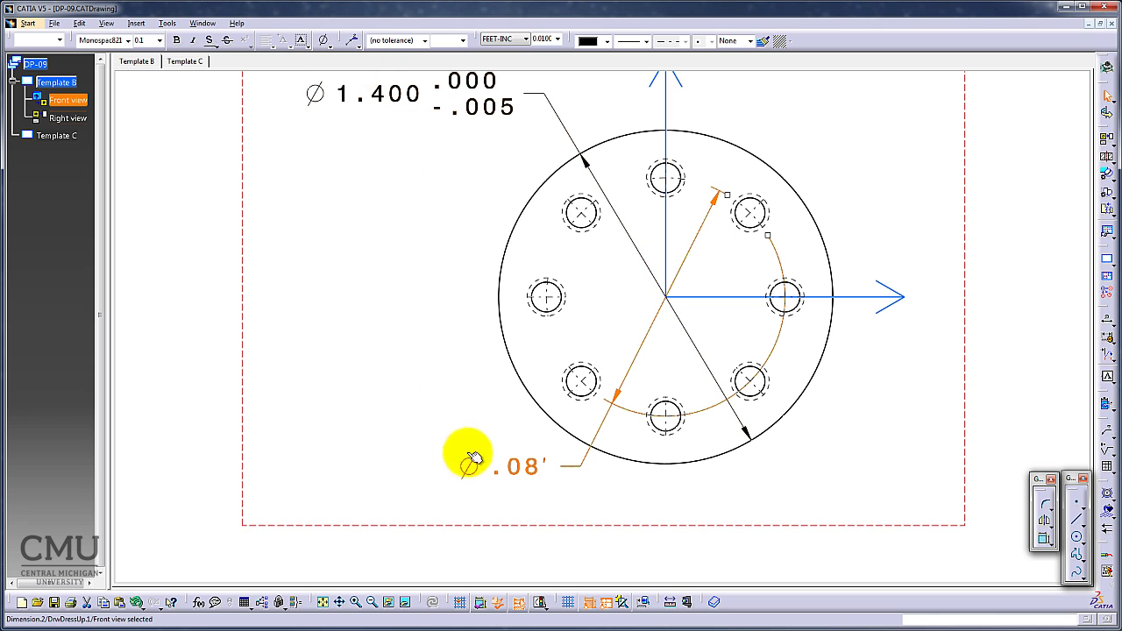
# - Show the bolt-circle dimension in NUM.DINC inches with 0.001 precision so it reads Ø1.000
pyautogui.click(526, 38)
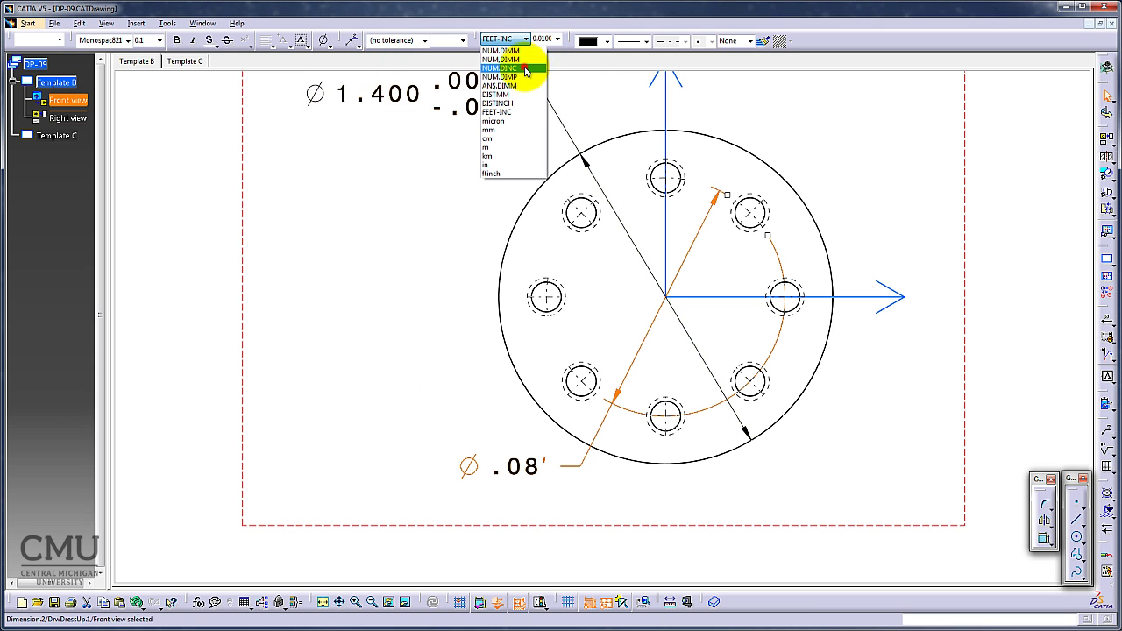
pyautogui.click(526, 68)
pyautogui.click(557, 39)
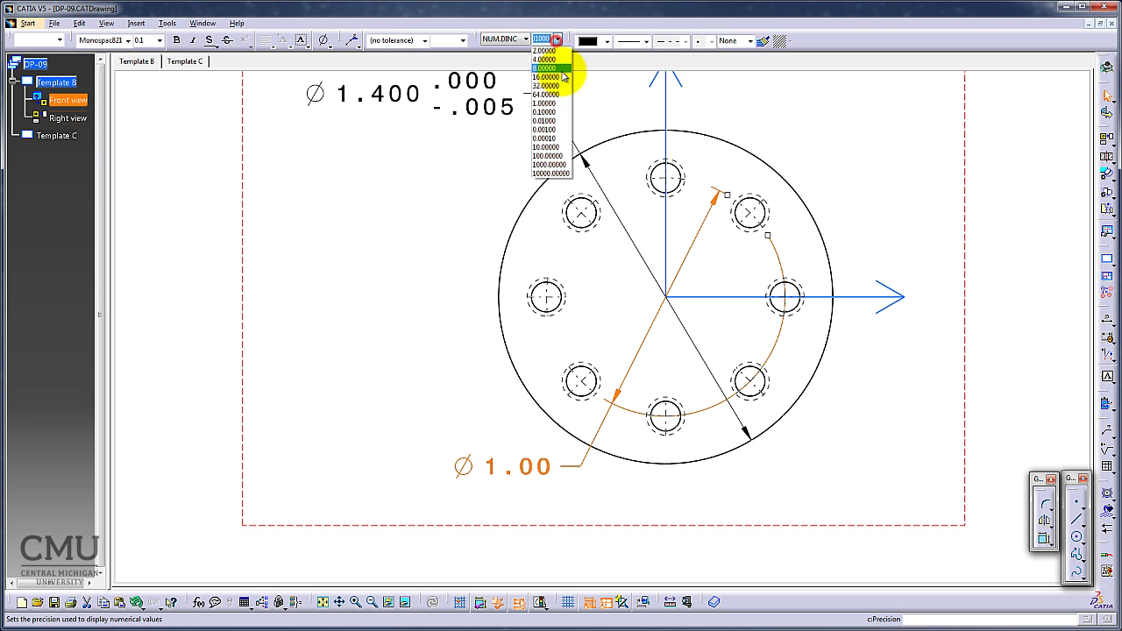
pyautogui.click(552, 129)
pyautogui.moveTo(483, 471); pyautogui.dragTo(565, 523)
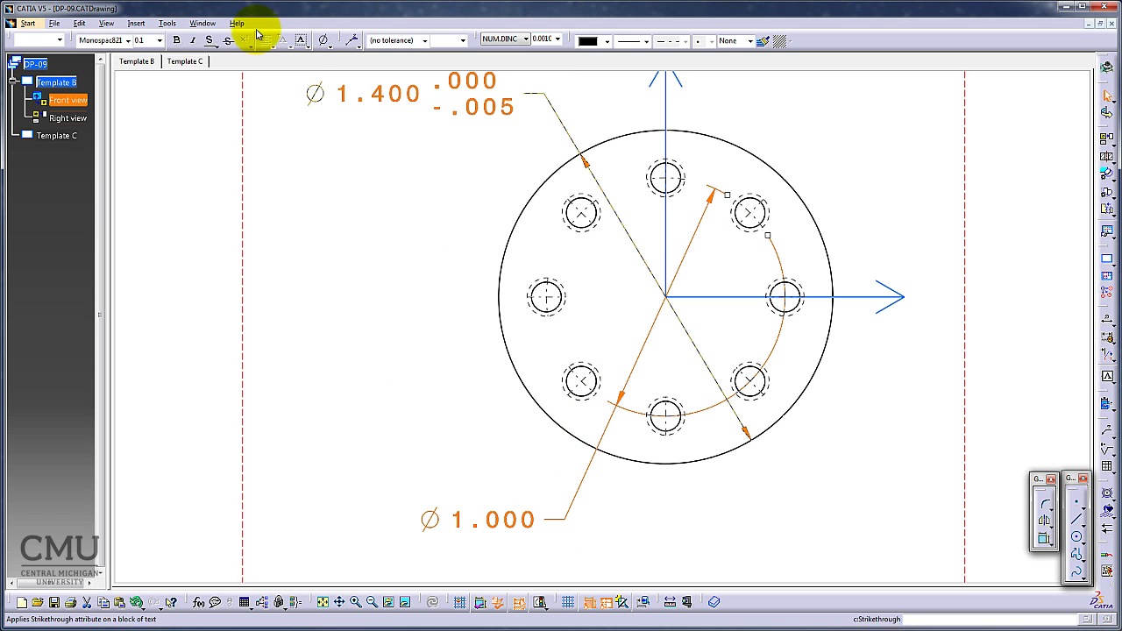
# - Enclose the Ø1.000 dimension in a rectangle frame to mark it basic
pyautogui.click(308, 47)
pyautogui.click(334, 58)
pyautogui.click(352, 441)
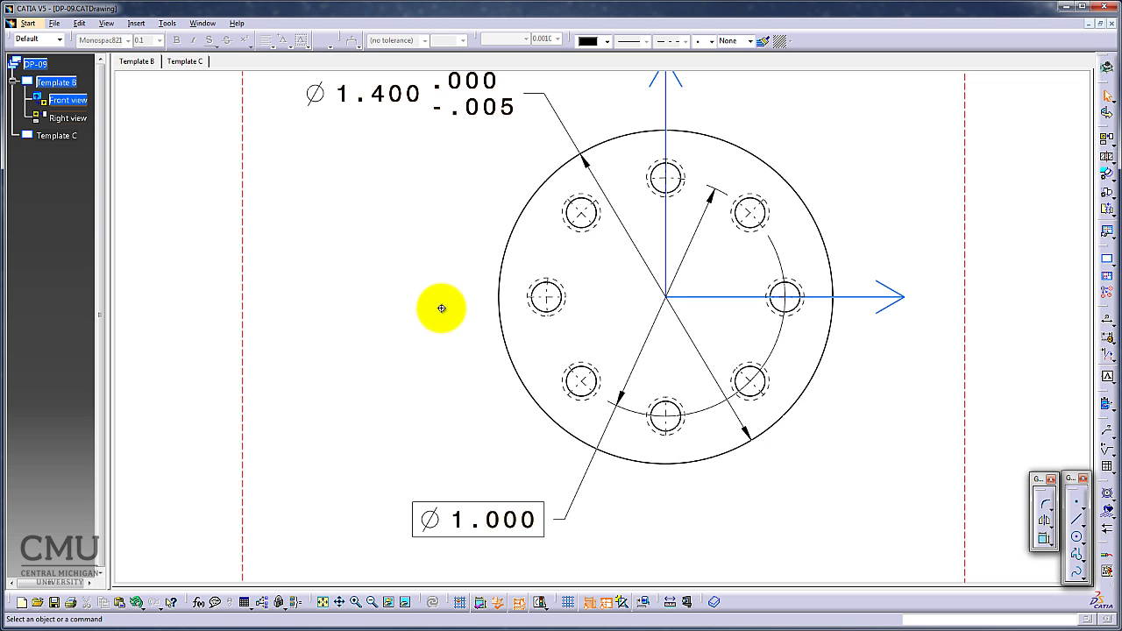
pyautogui.moveTo(441, 306)
pyautogui.mouseDown(button='middle')
pyautogui.moveTo(306, 310)
pyautogui.moveTo(306, 357)
pyautogui.mouseUp(button='middle')
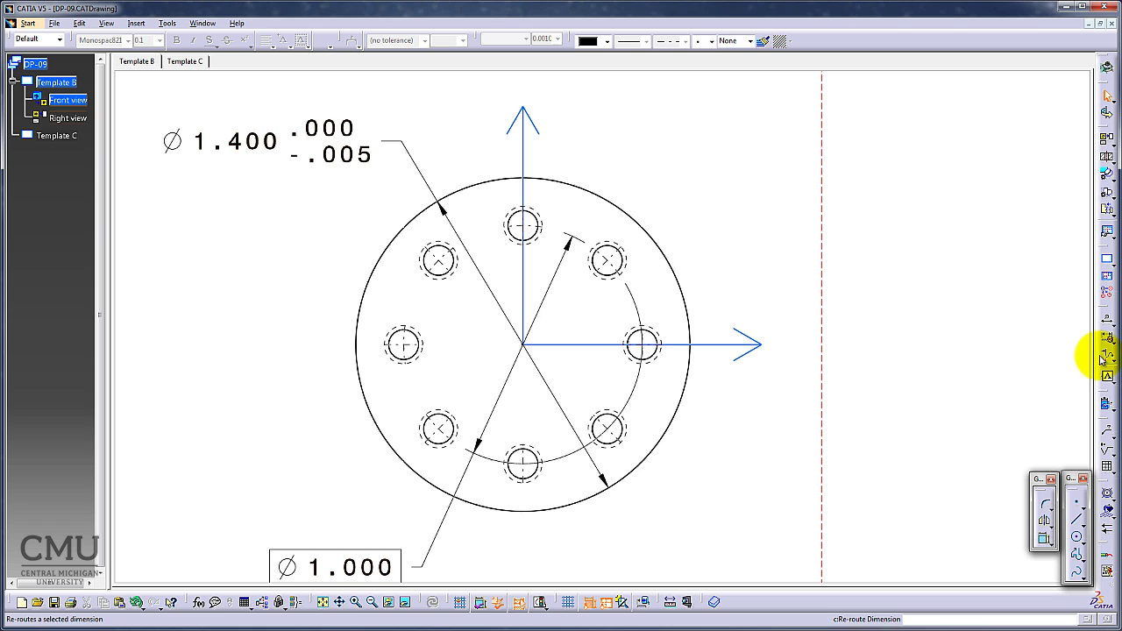
# - Add a leader note reading '8X .125-40UNC-2B' pointing to the upper-right bolt hole
pyautogui.click(1109, 438)
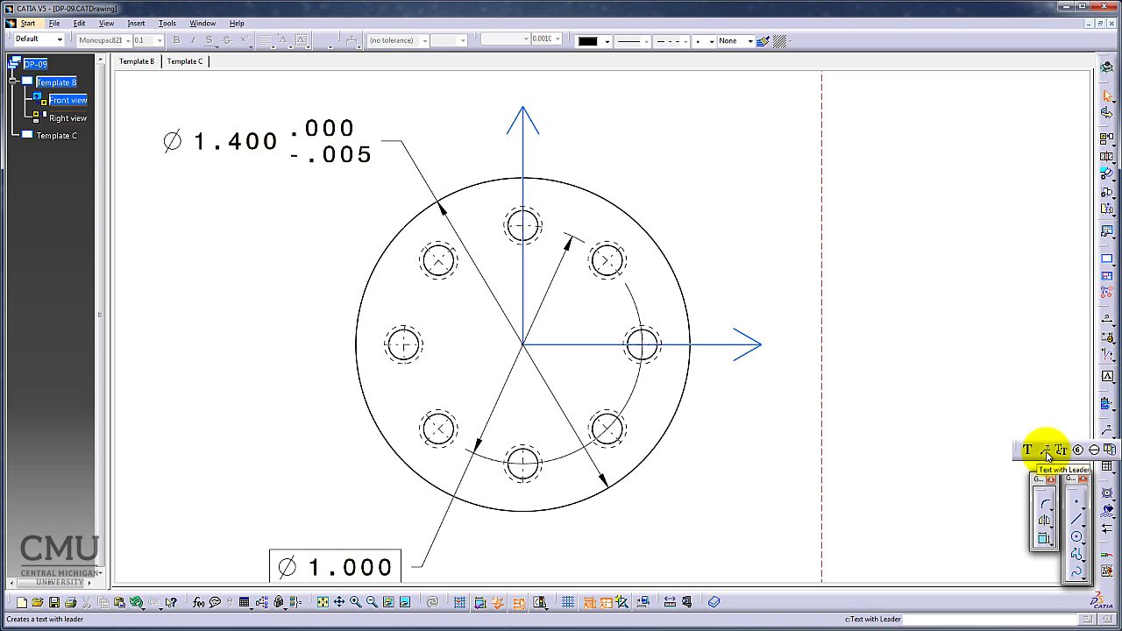
pyautogui.click(1046, 452)
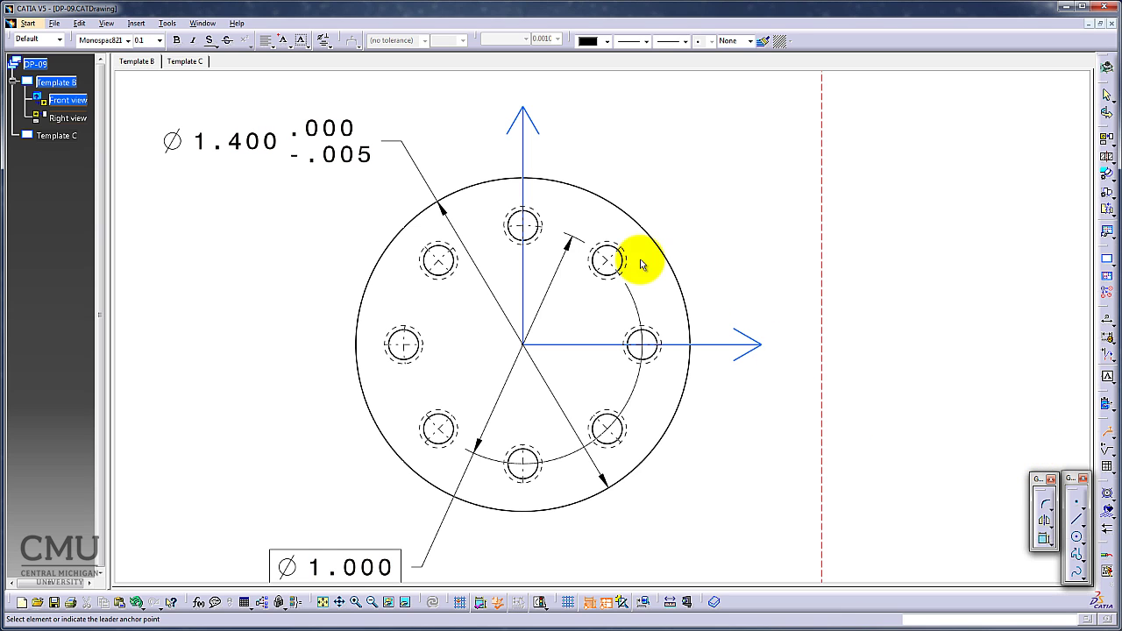
pyautogui.click(609, 248)
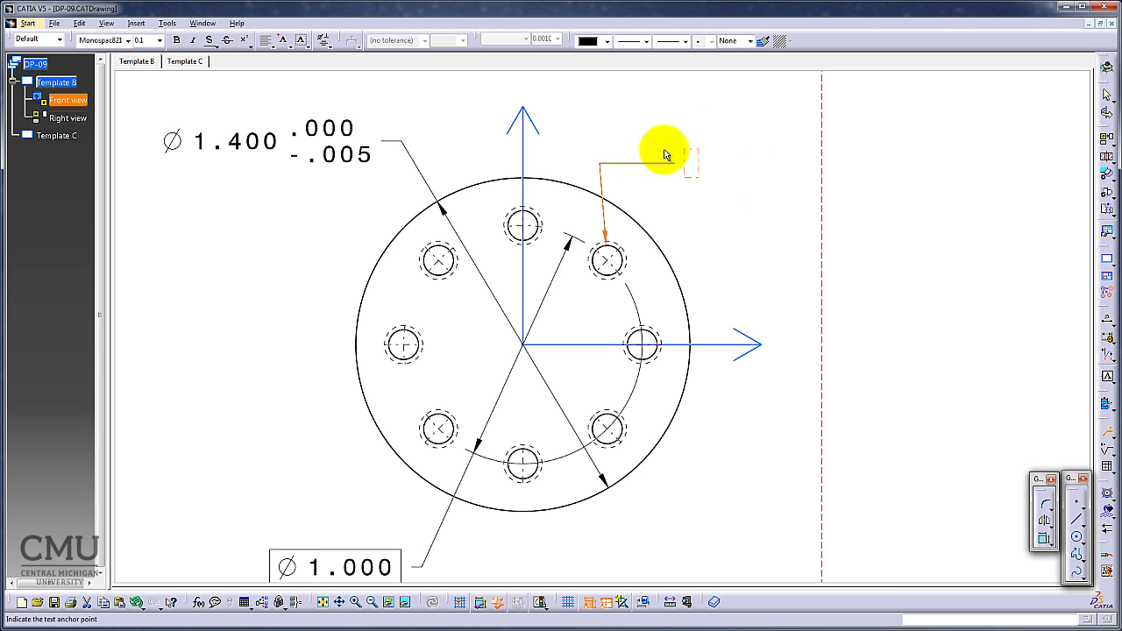
pyautogui.click(722, 156)
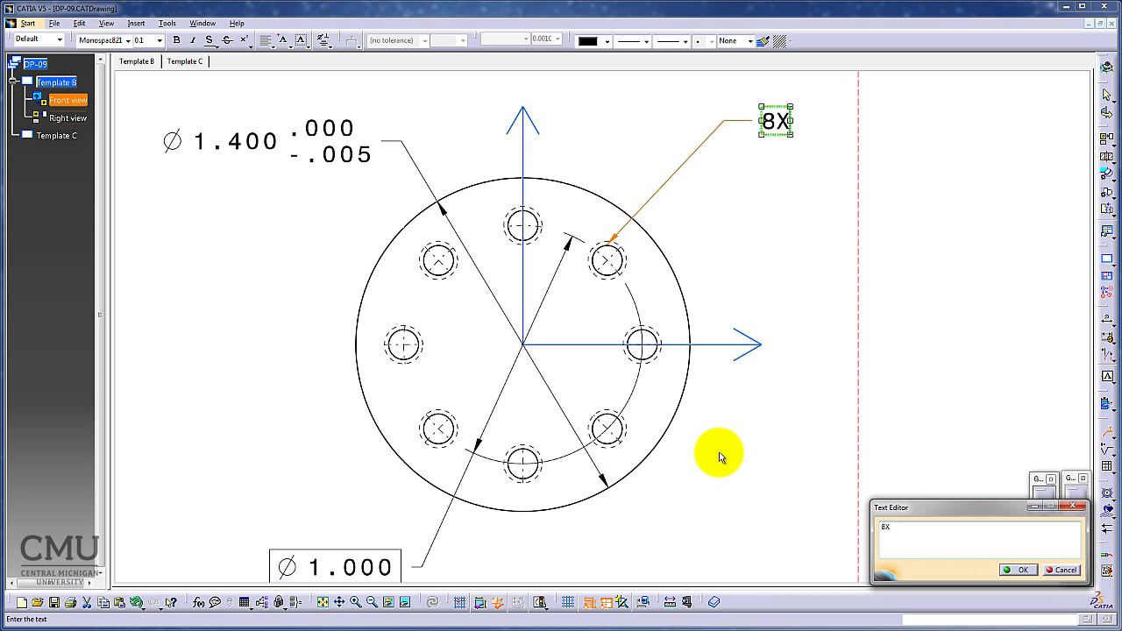
pyautogui.write('8X .125')
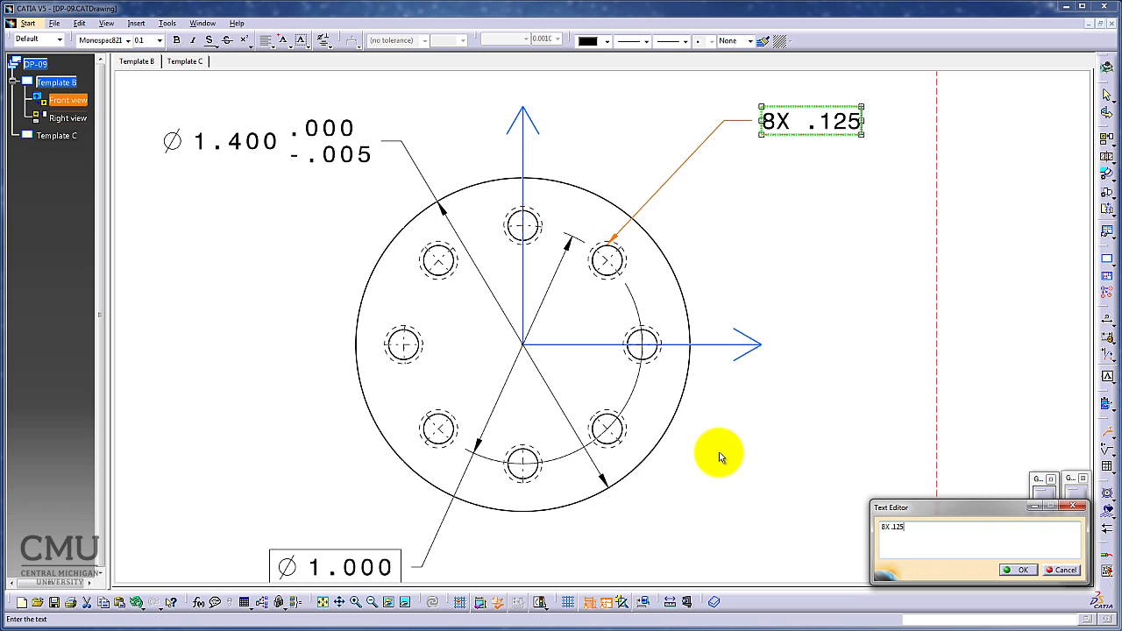
pyautogui.write('-40')
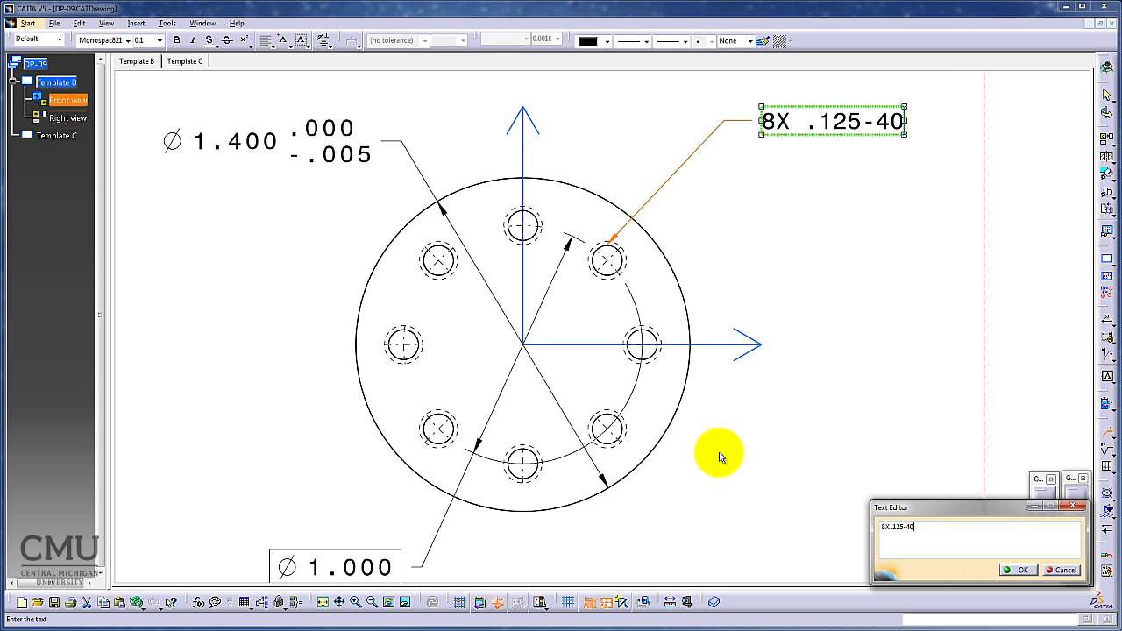
pyautogui.write('UNC')
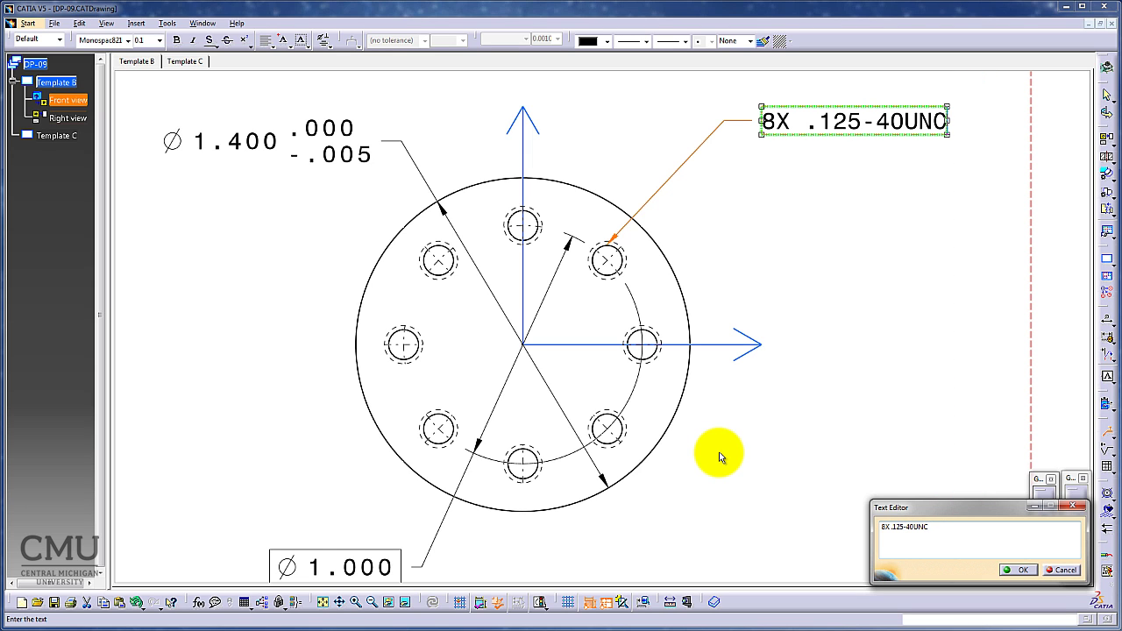
pyautogui.write('-')
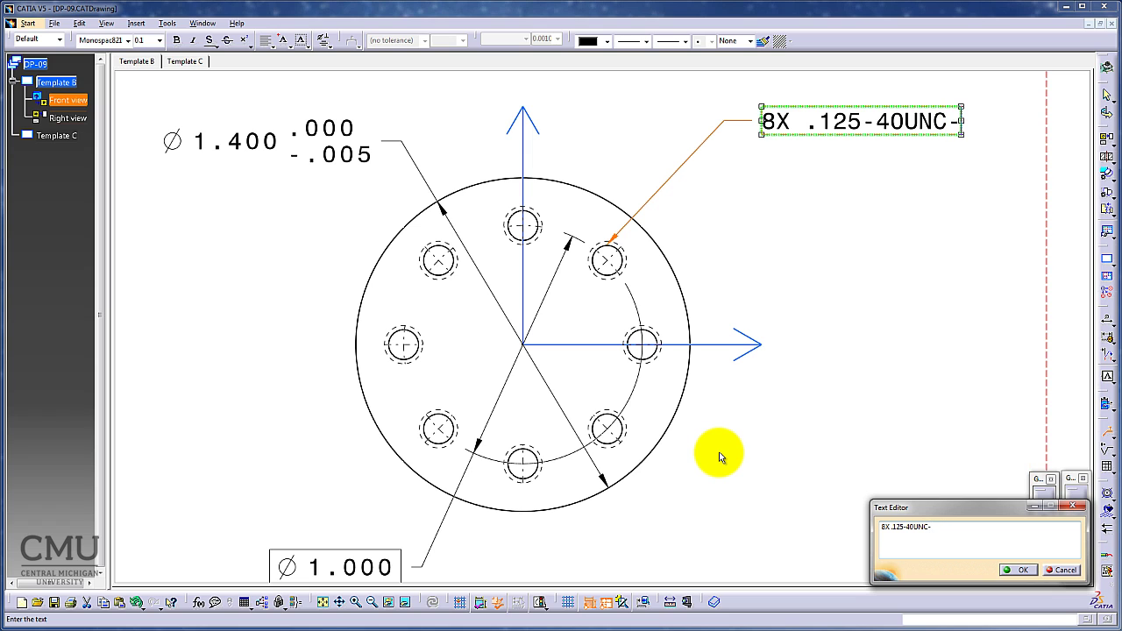
pyautogui.write('2B')
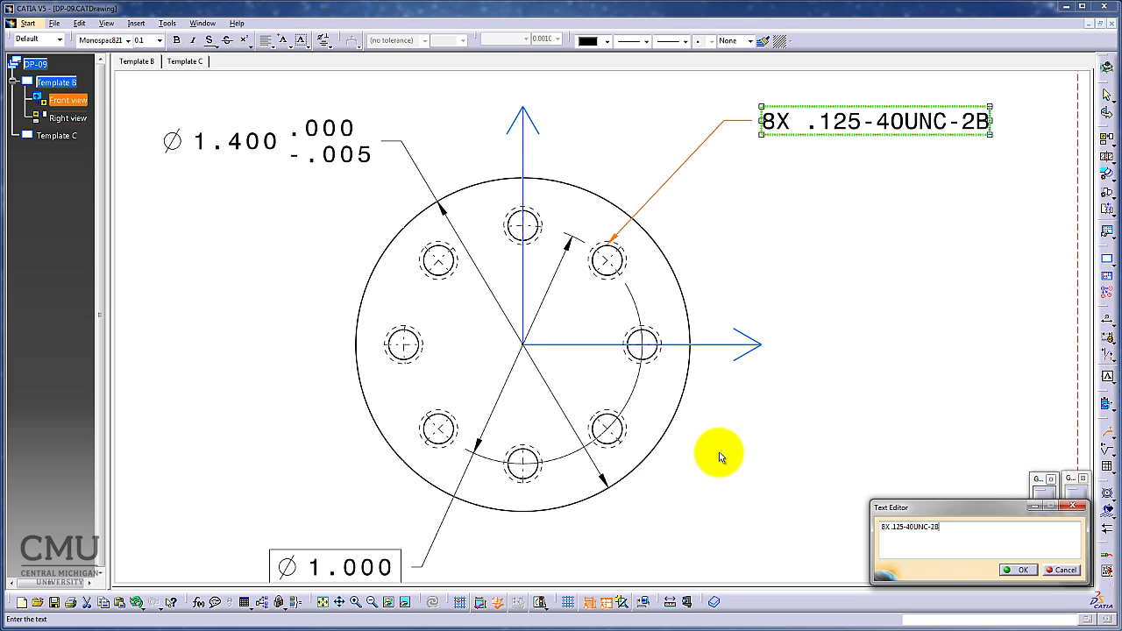
pyautogui.click(1015, 570)
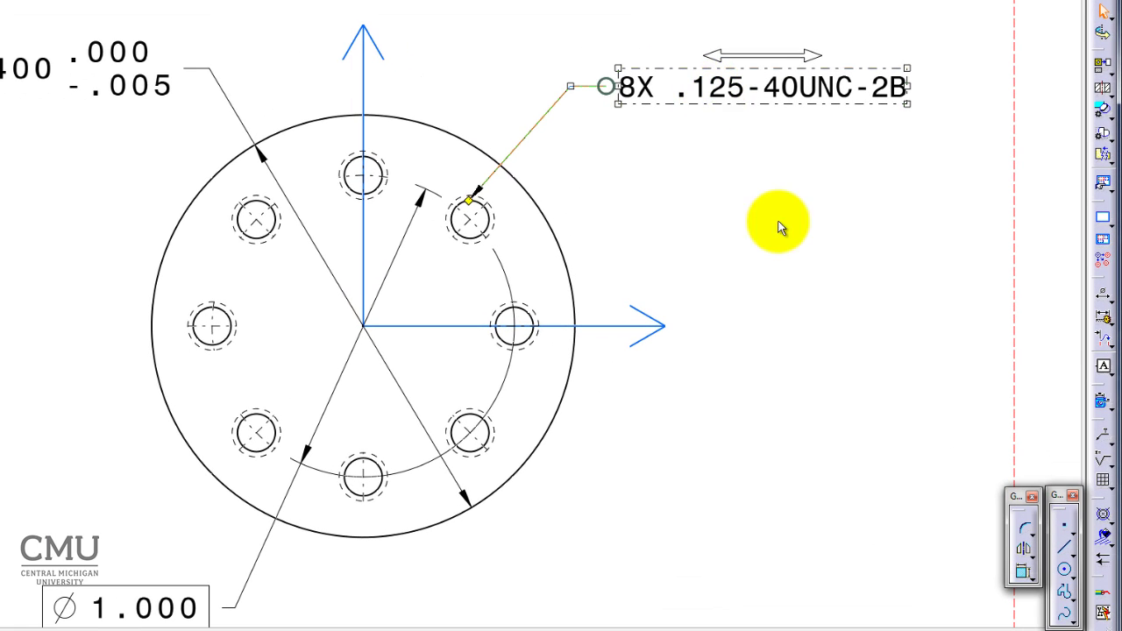
# - Attach a Ø.002 position tolerance frame referencing datums A and B at maximum material to the thread note
pyautogui.click(789, 229)
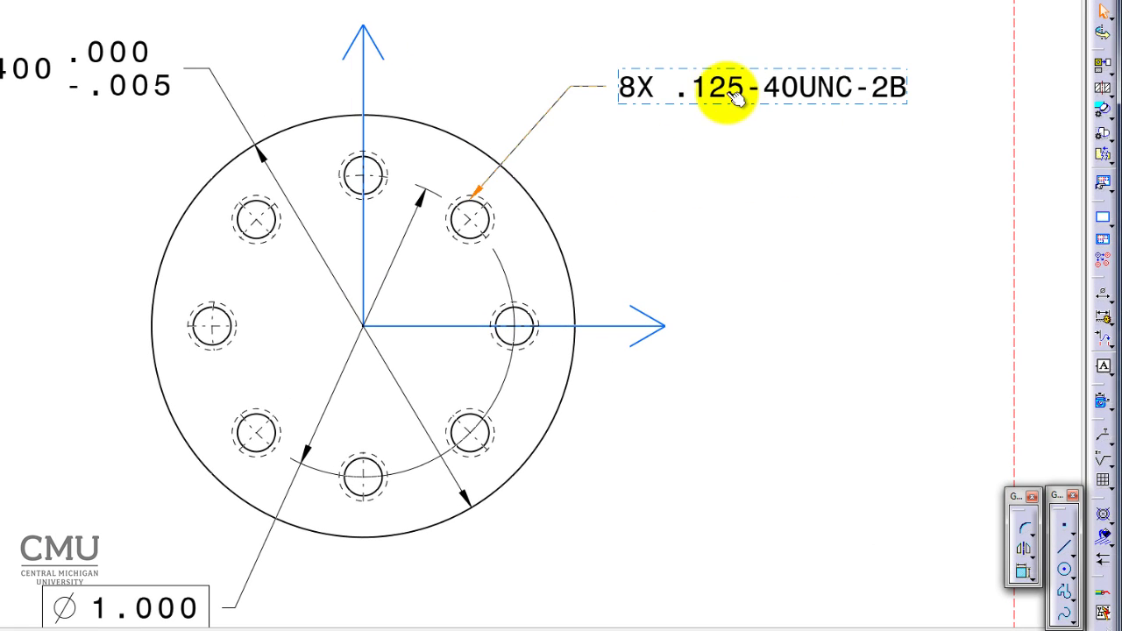
pyautogui.click(1110, 375)
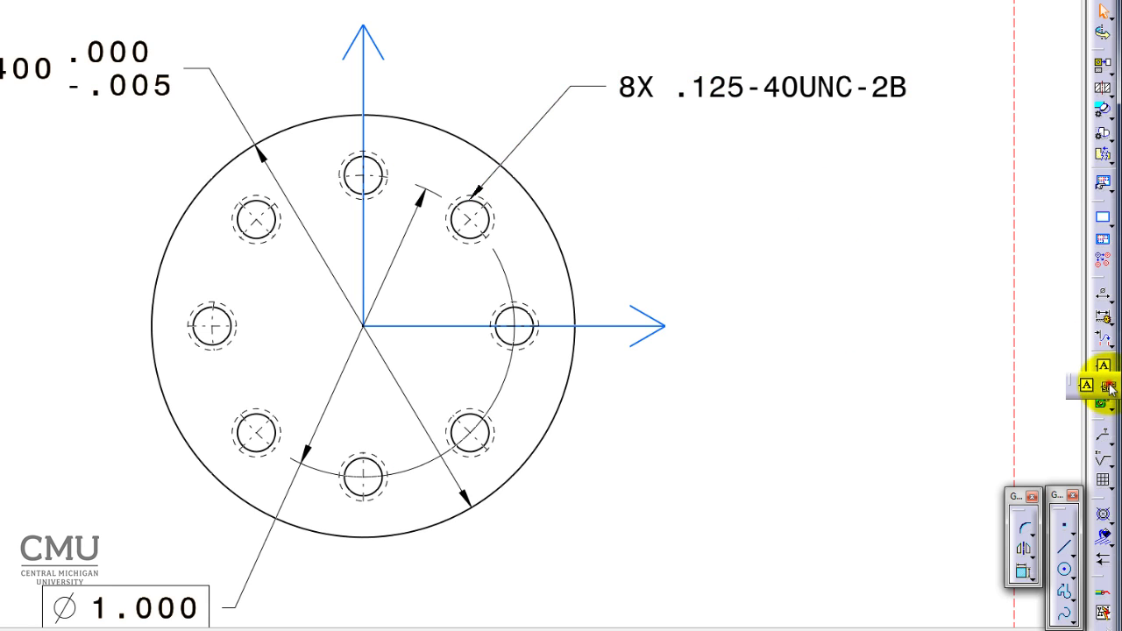
pyautogui.click(1109, 389)
pyautogui.click(664, 90)
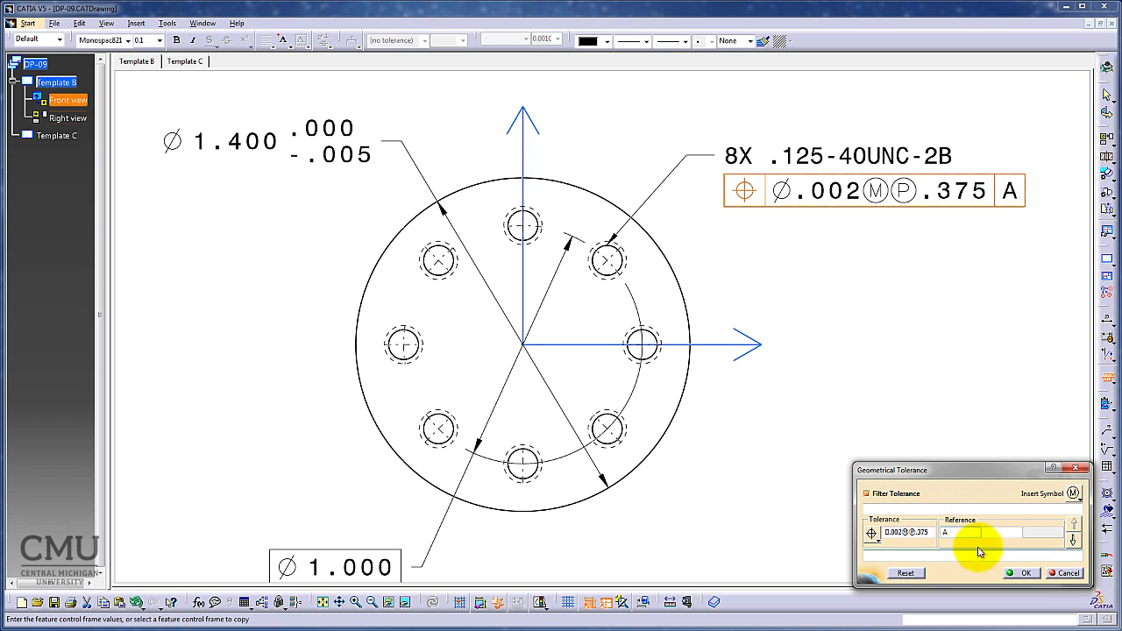
pyautogui.write('BⓂ')
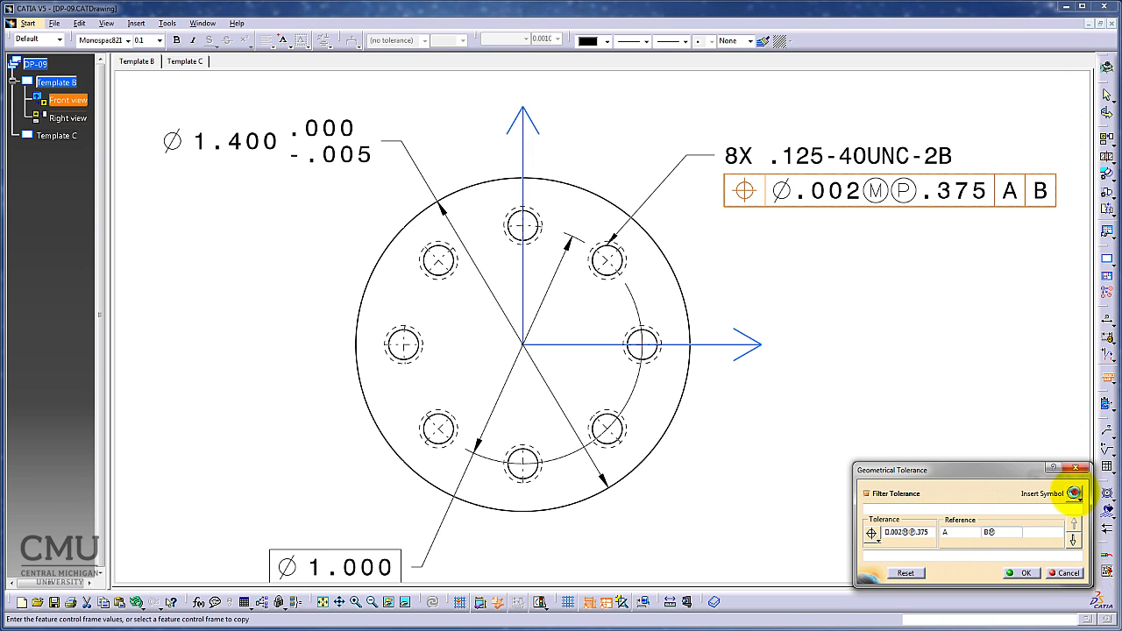
pyautogui.click(1077, 494)
pyautogui.click(1052, 545)
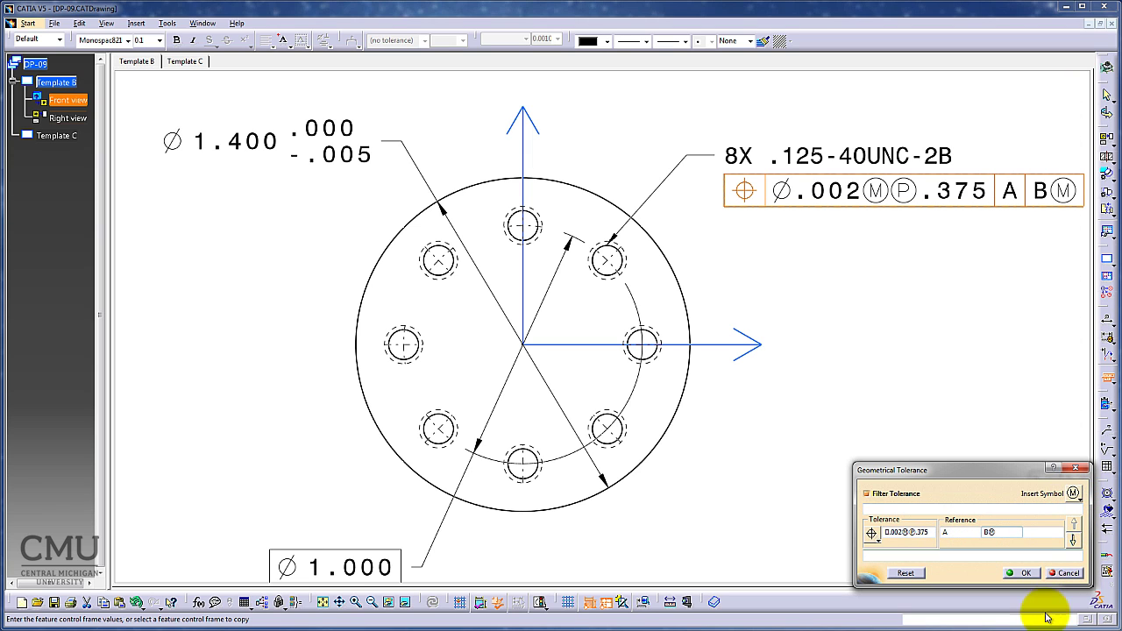
pyautogui.click(1017, 572)
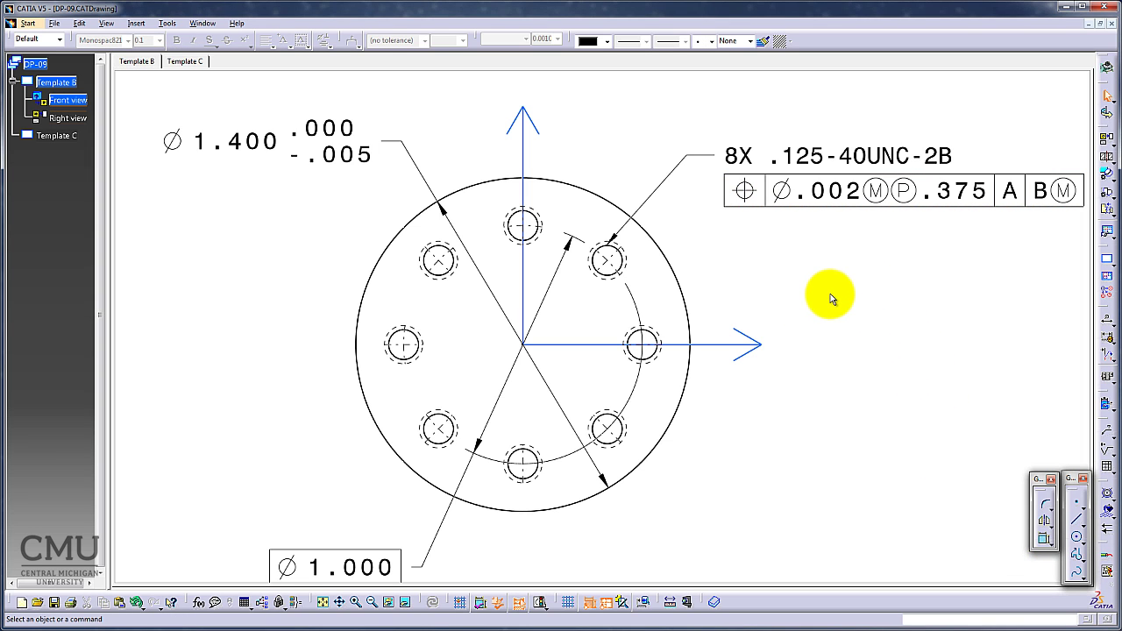
# - Add a length dimension for the right view's thickness edge above the flange
pyautogui.moveTo(829, 292)
pyautogui.mouseDown(button='middle')
pyautogui.moveTo(839, 318)
pyautogui.moveTo(701, 434)
pyautogui.mouseUp(button='middle')
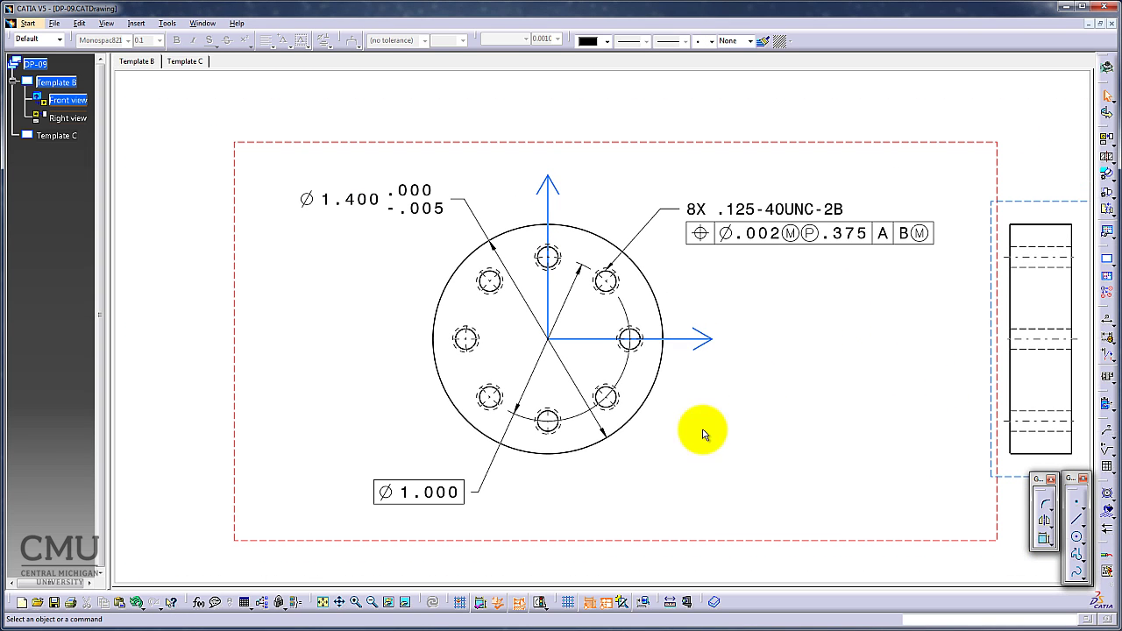
pyautogui.moveTo(749, 400)
pyautogui.mouseDown(button='middle')
pyautogui.moveTo(711, 375)
pyautogui.moveTo(763, 404)
pyautogui.moveTo(683, 398)
pyautogui.moveTo(688, 410)
pyautogui.mouseUp(button='middle')
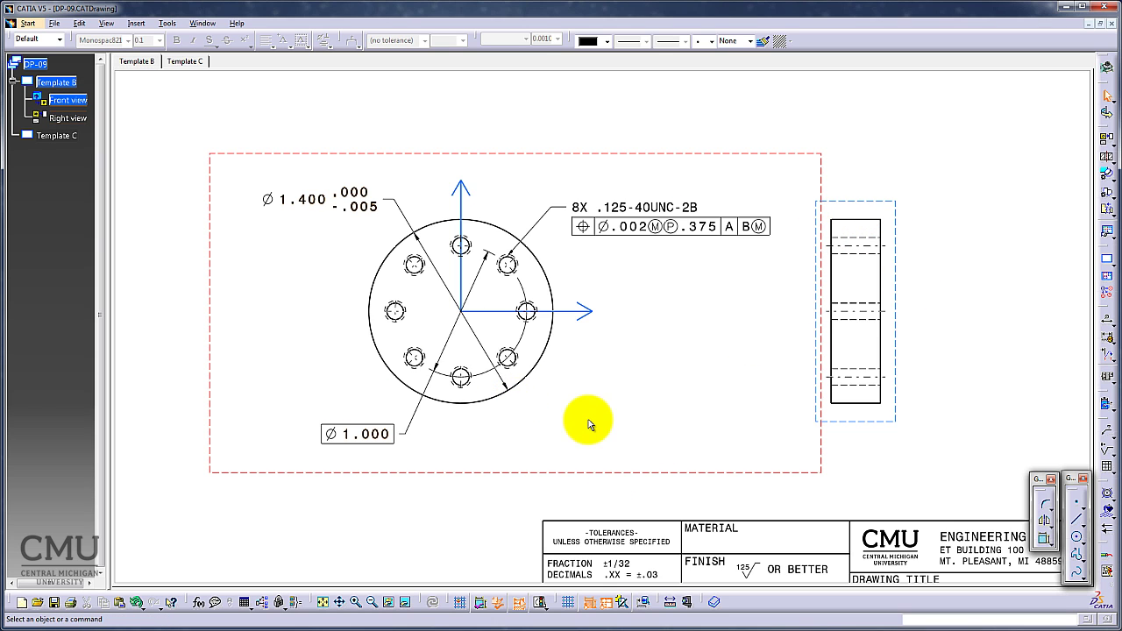
pyautogui.click(1108, 324)
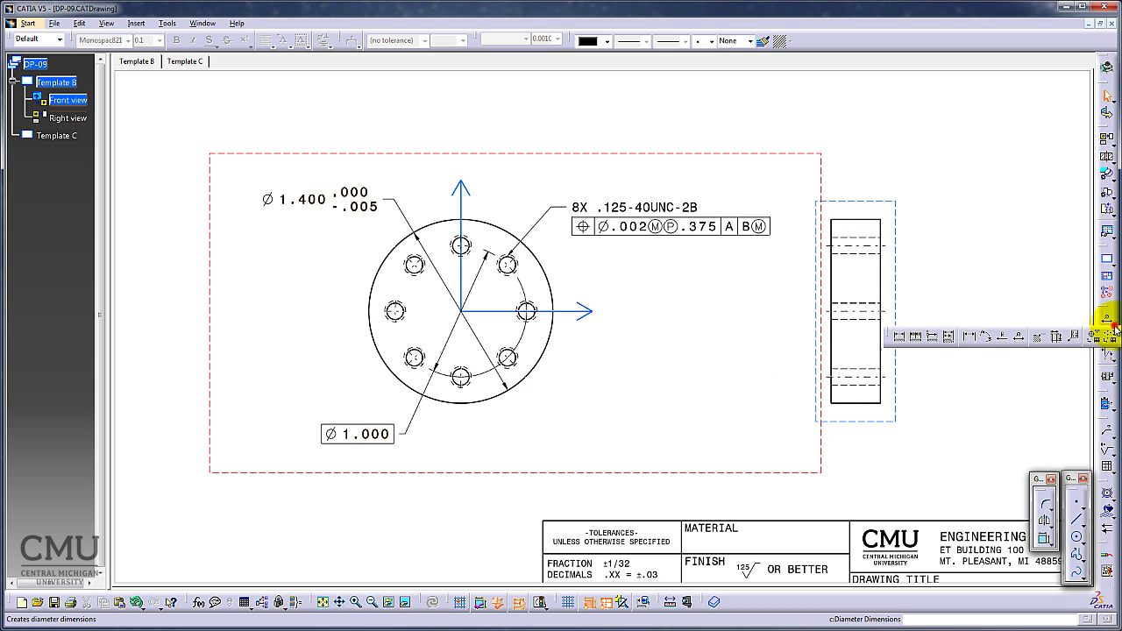
pyautogui.click(971, 338)
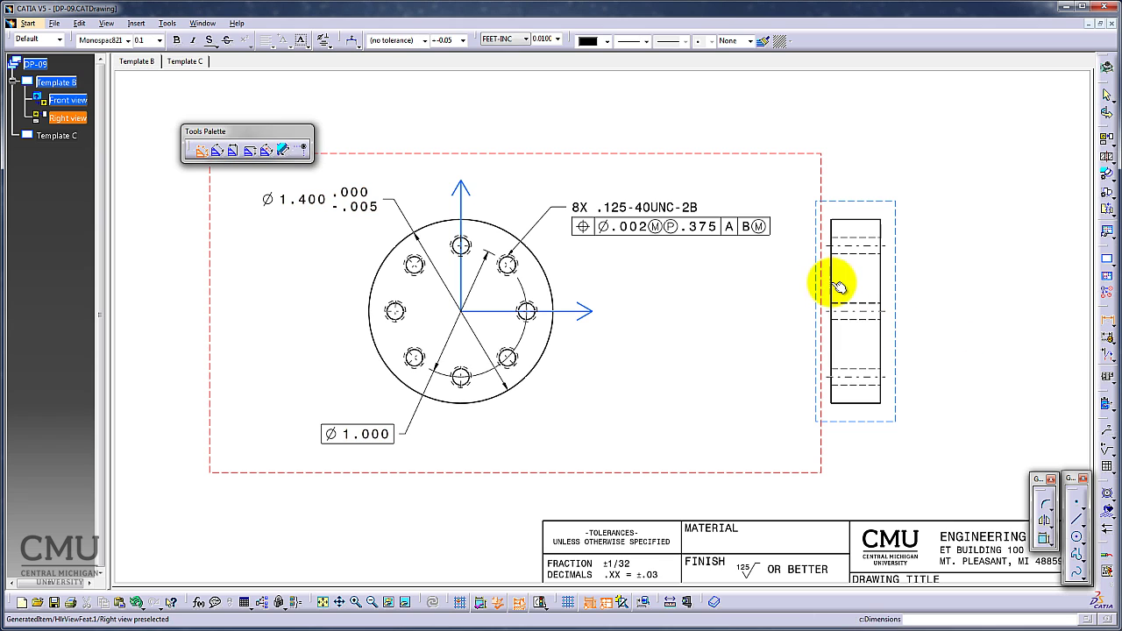
pyautogui.click(835, 282)
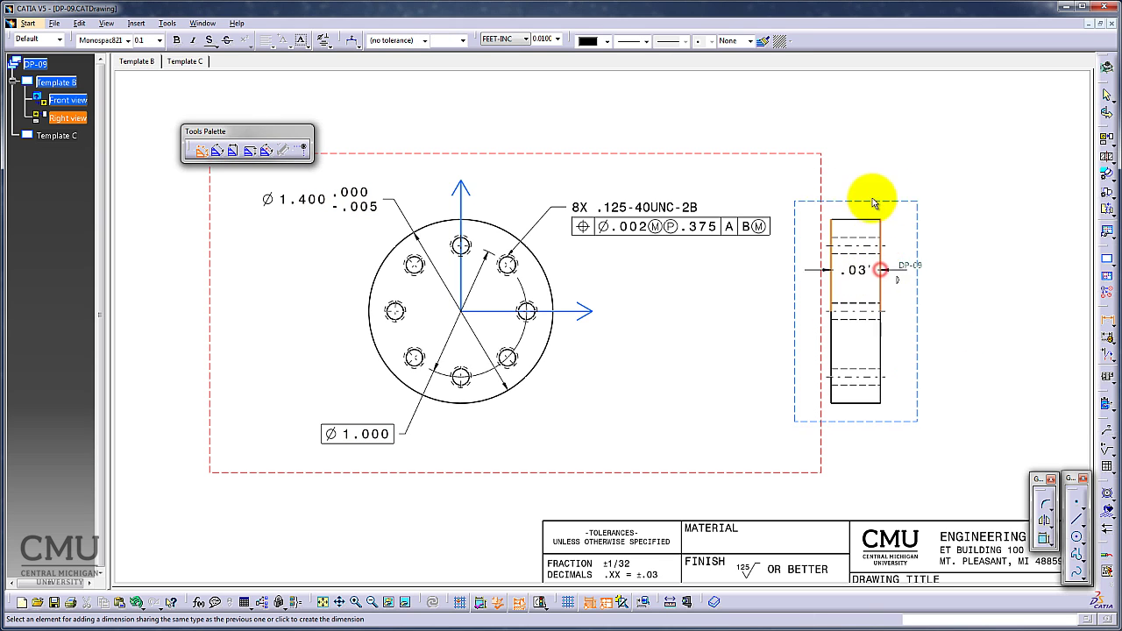
pyautogui.click(930, 180)
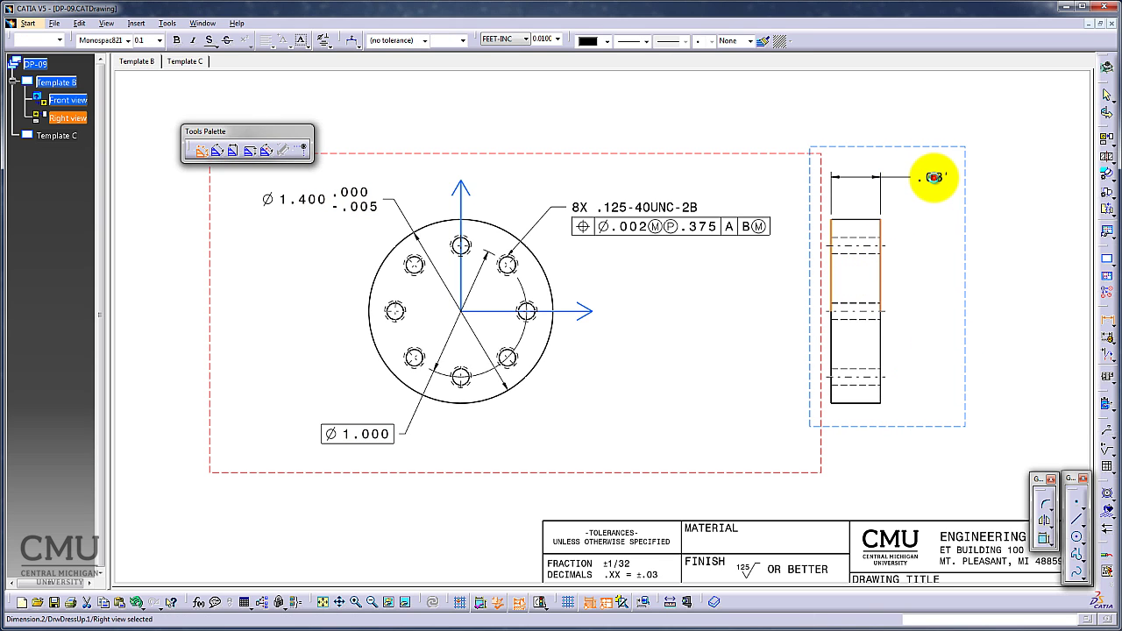
# - Format the thickness dimension as NUM.DINC with 0.001 precision so it reads .375
pyautogui.click(523, 39)
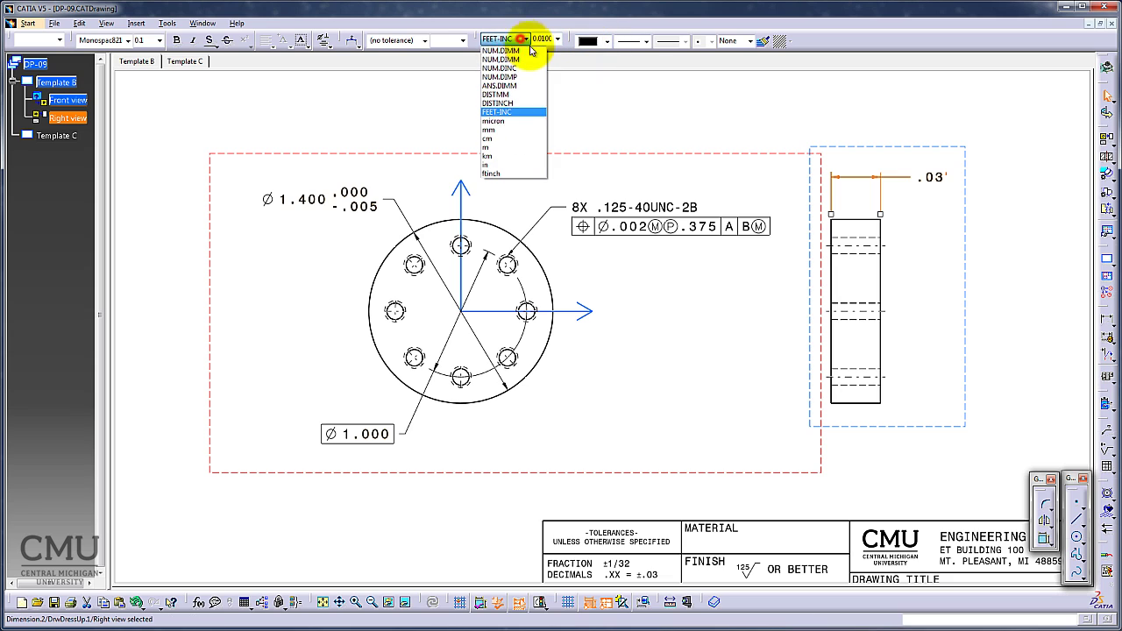
pyautogui.click(521, 69)
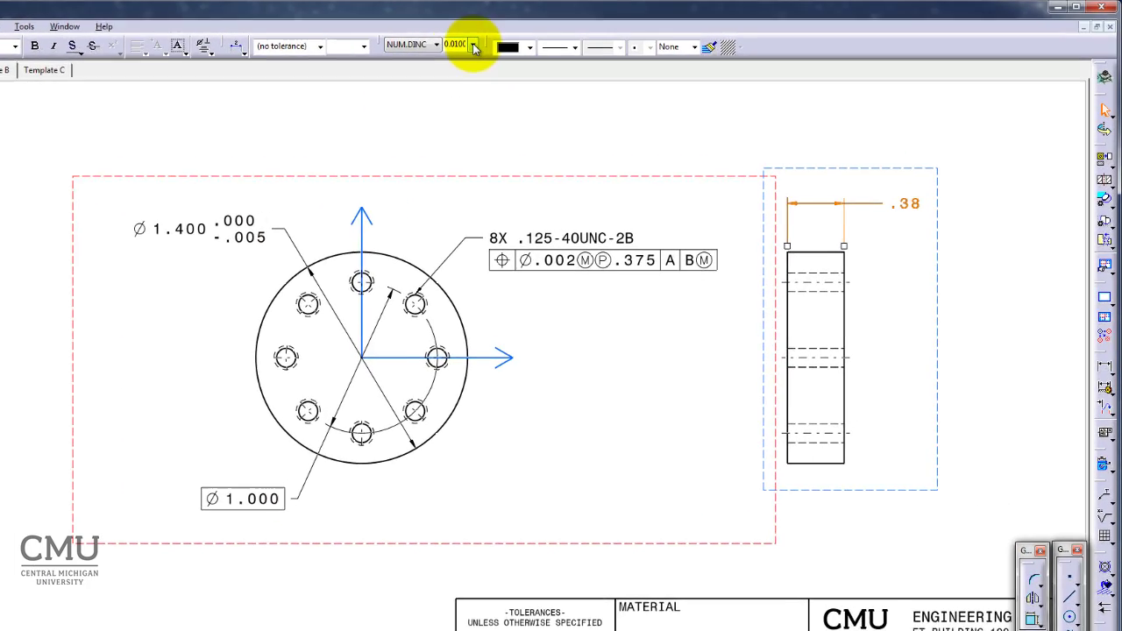
pyautogui.click(473, 48)
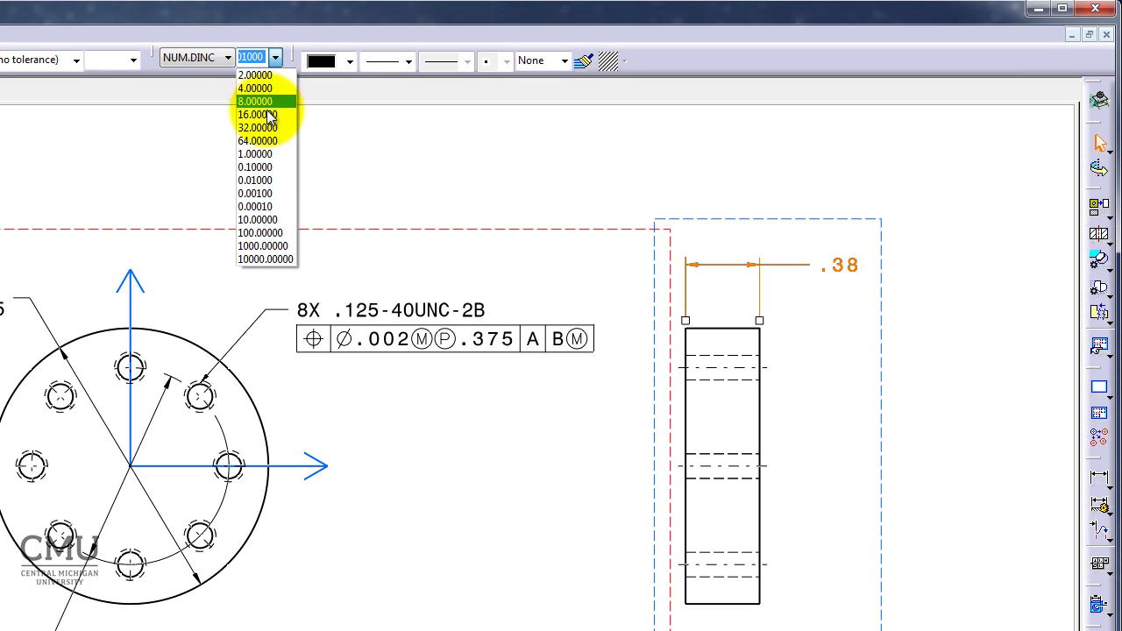
pyautogui.click(267, 193)
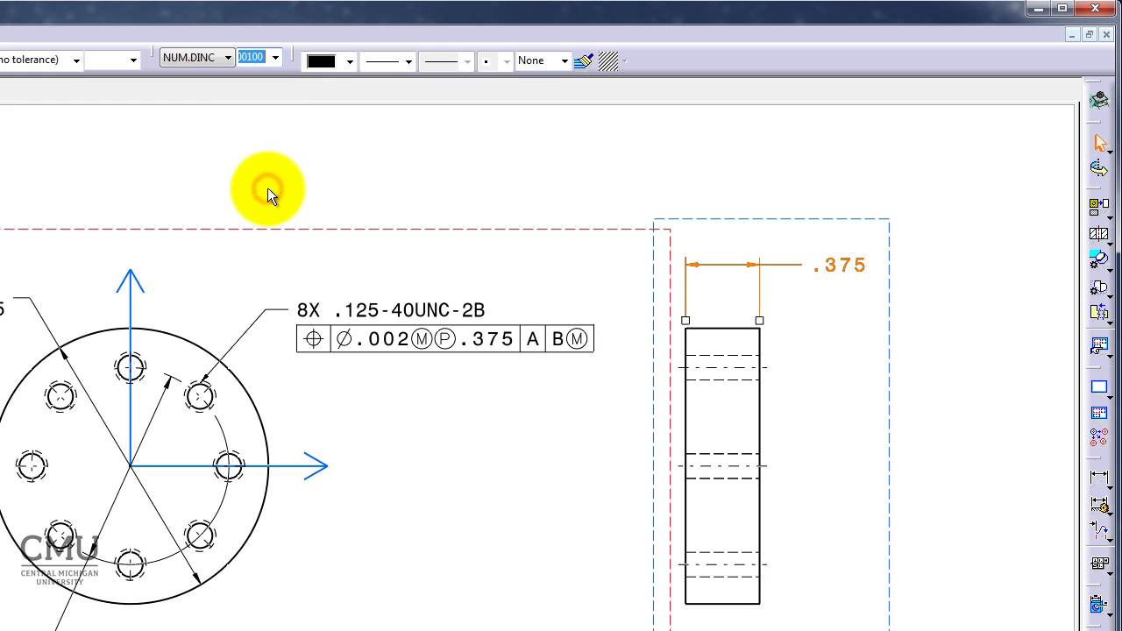
pyautogui.click(836, 394)
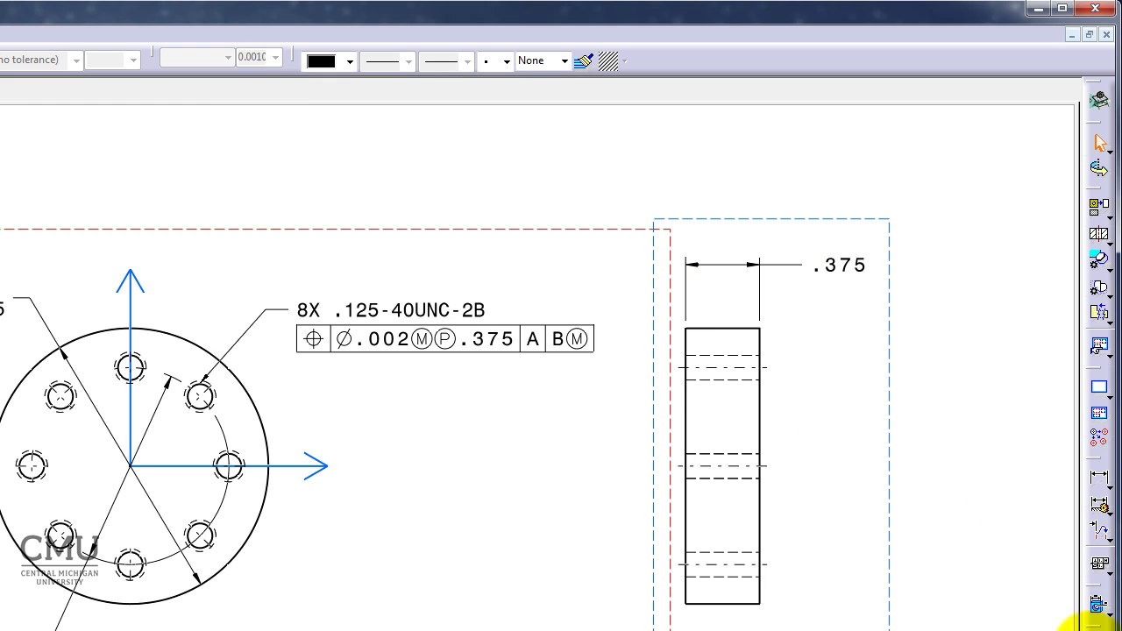
# - Attach datum feature A to the right view's left face, replacing the default letter C
pyautogui.click(1109, 574)
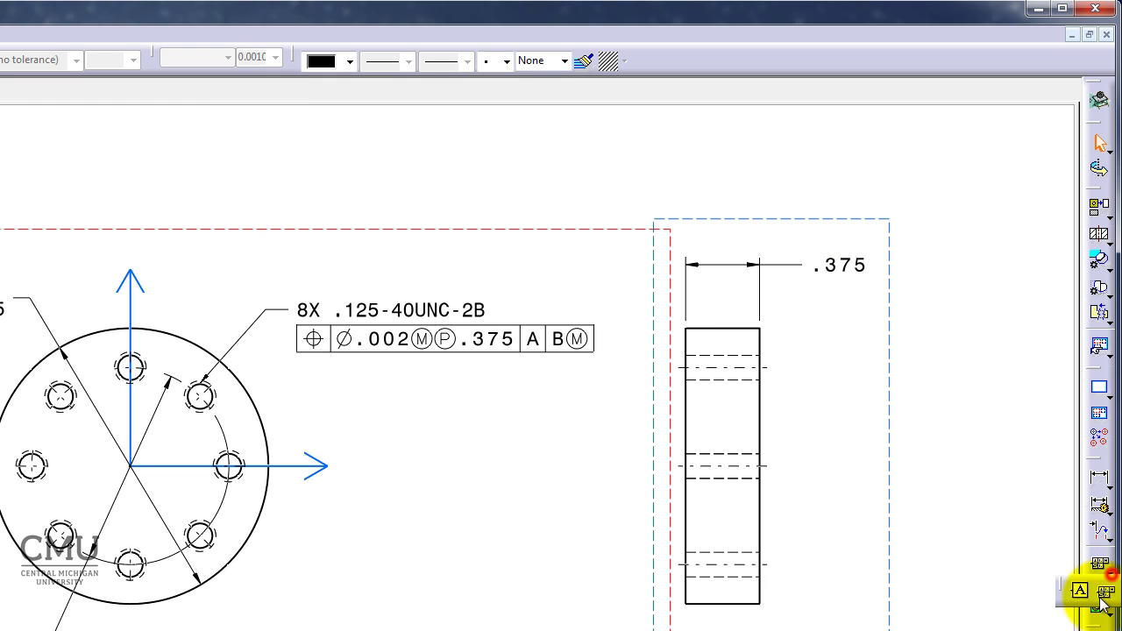
pyautogui.click(1085, 594)
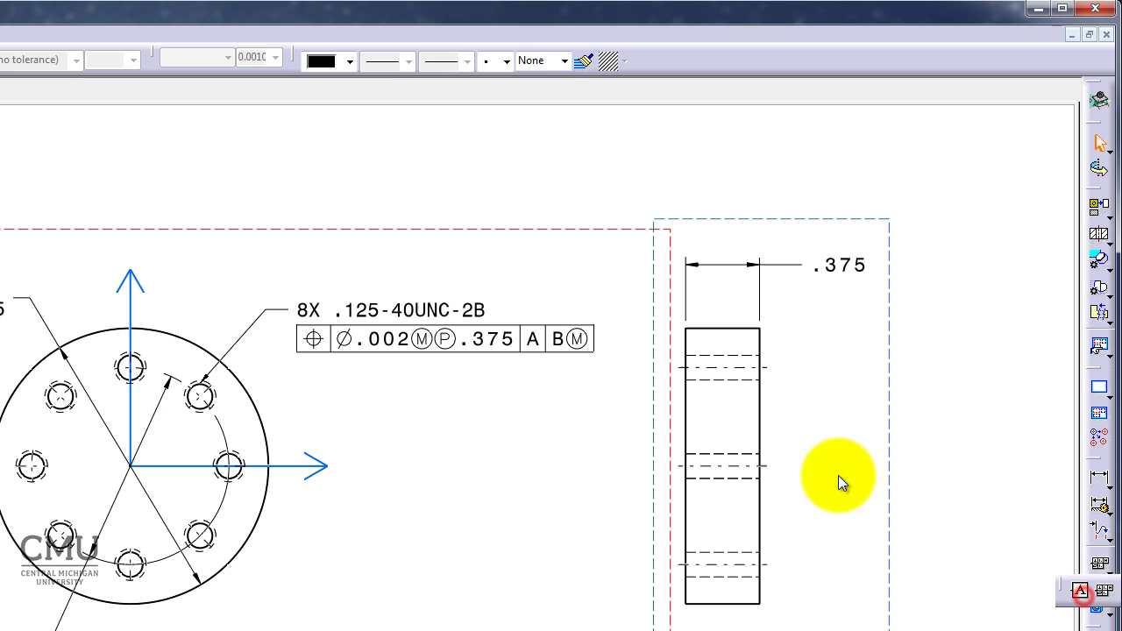
pyautogui.click(687, 305)
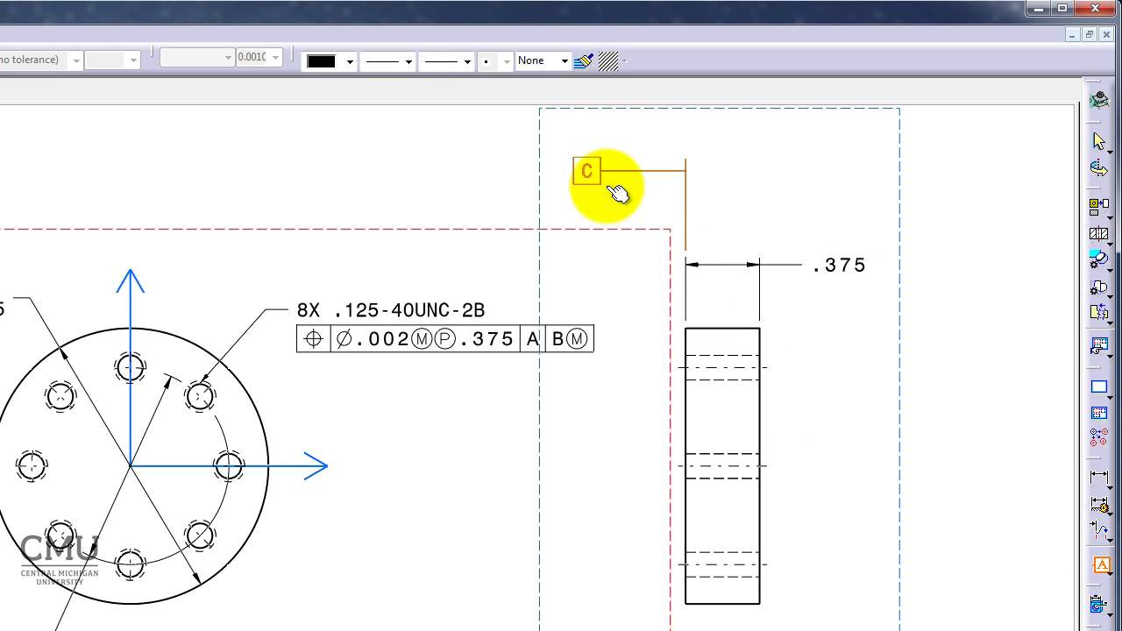
pyautogui.click(611, 91)
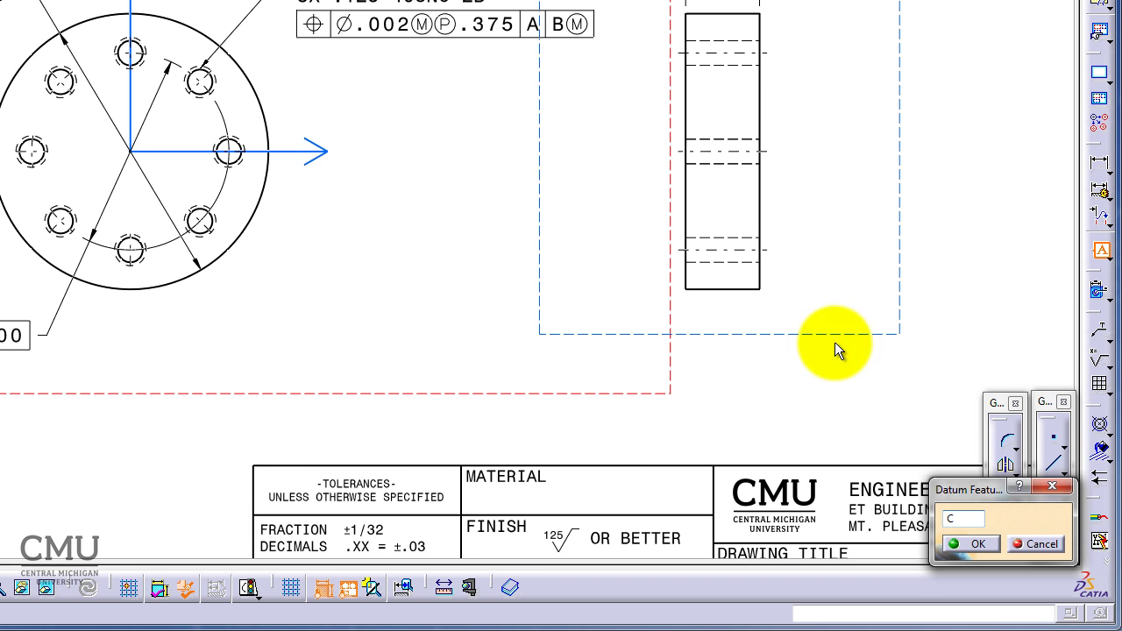
pyautogui.doubleClick(961, 519)
pyautogui.write('A')
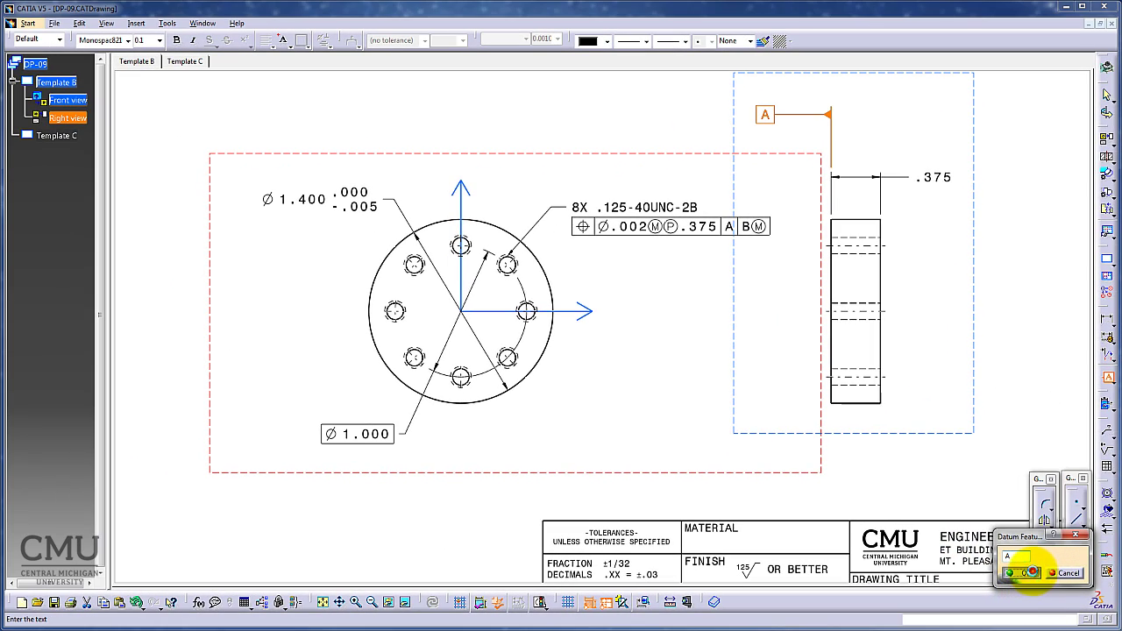
pyautogui.click(1031, 573)
pyautogui.moveTo(776, 118); pyautogui.dragTo(806, 155)
pyautogui.click(716, 378)
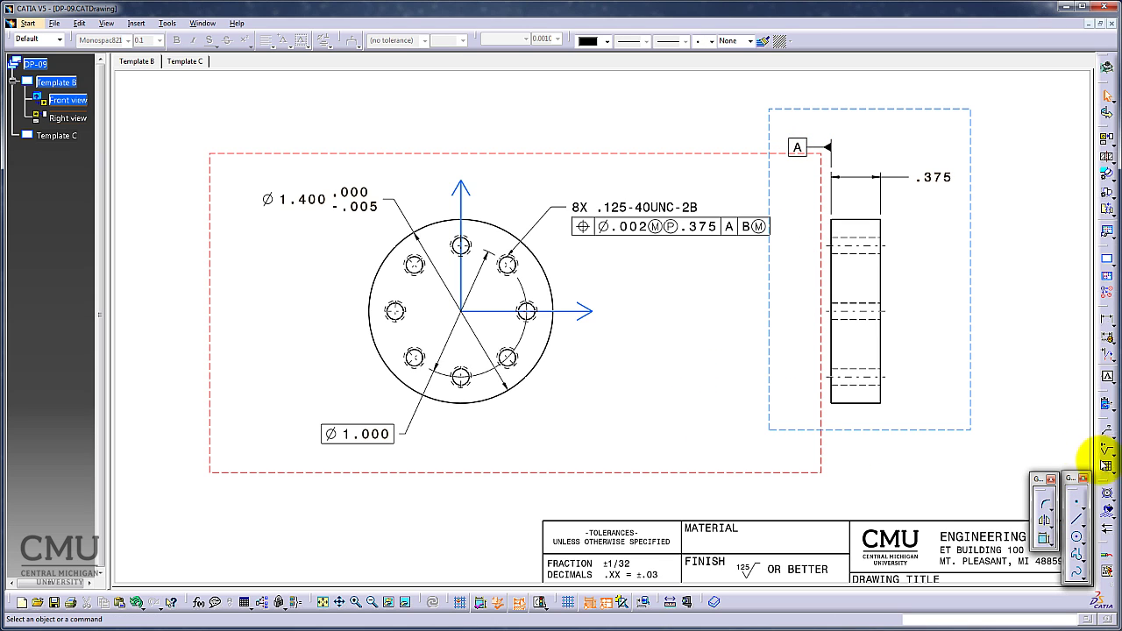
# - Place datum feature B on the flange's outer circle with its label below the front view
pyautogui.click(1106, 376)
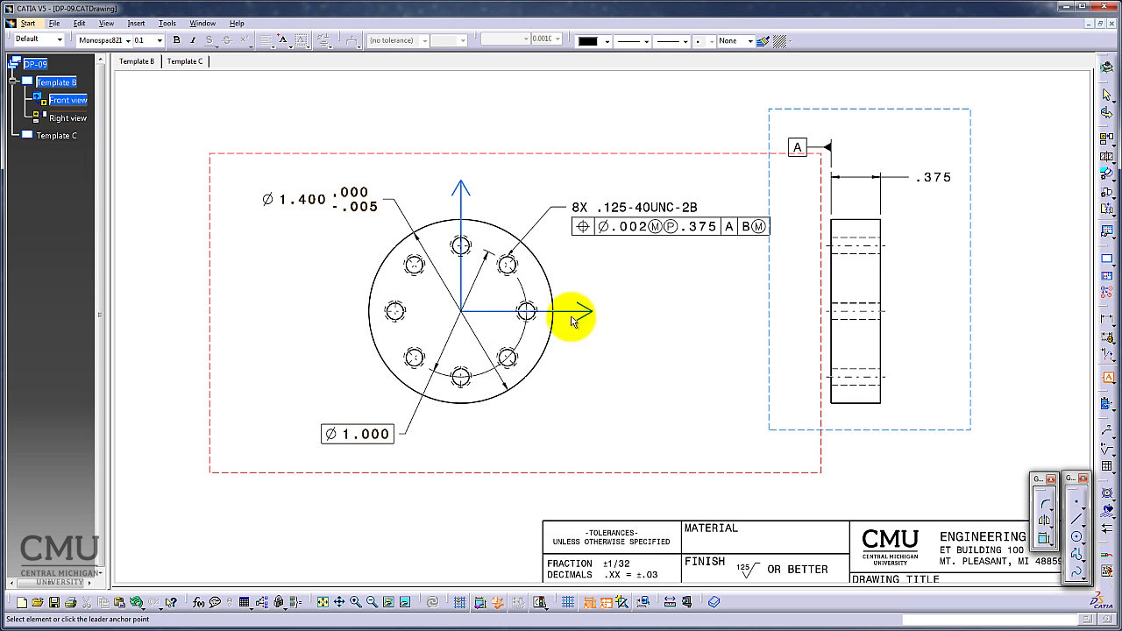
pyautogui.click(505, 383)
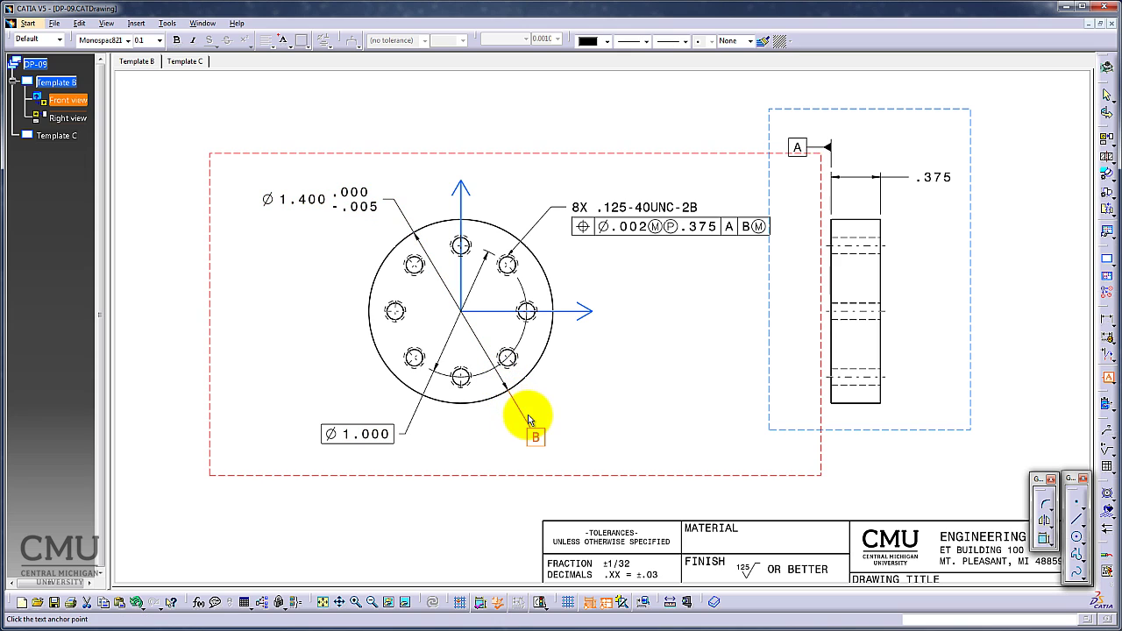
pyautogui.click(530, 418)
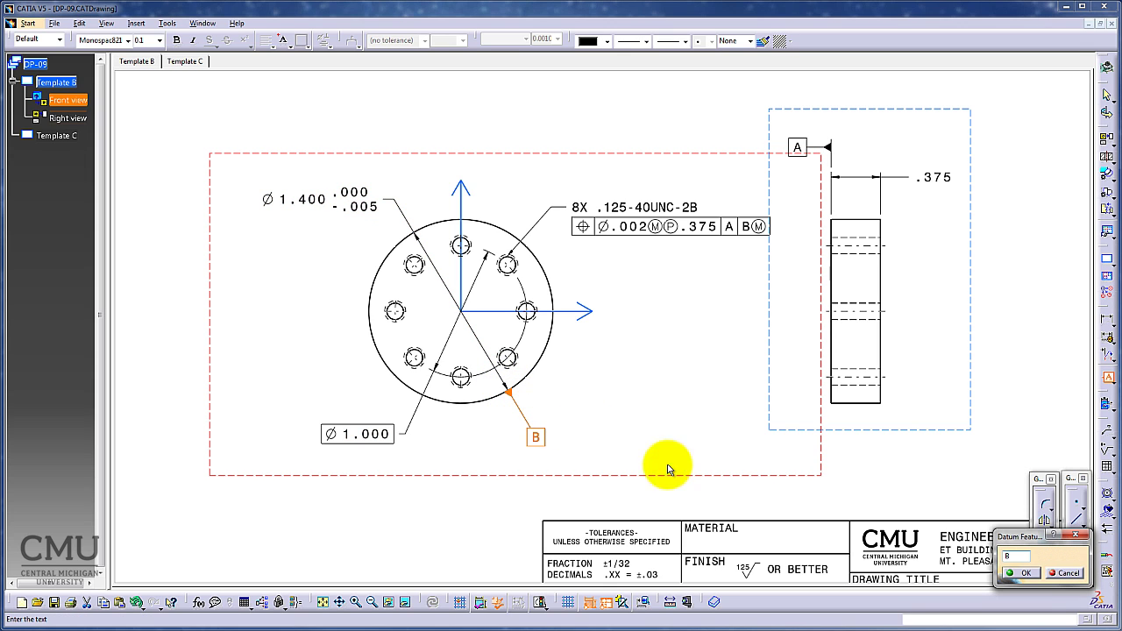
pyautogui.click(1029, 573)
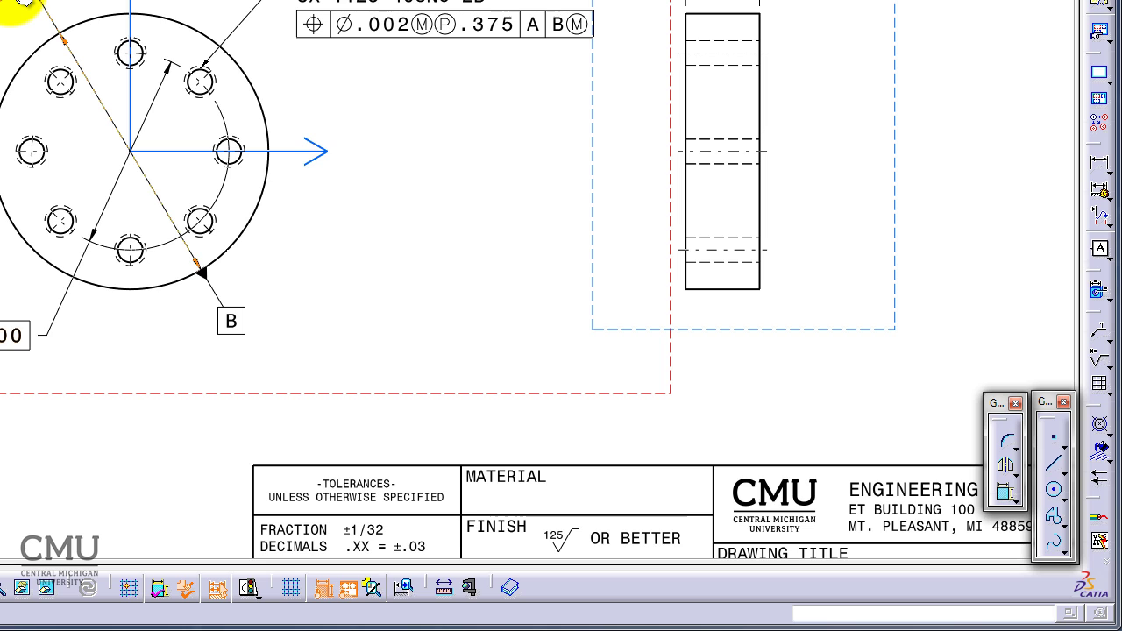
pyautogui.click(350, 5)
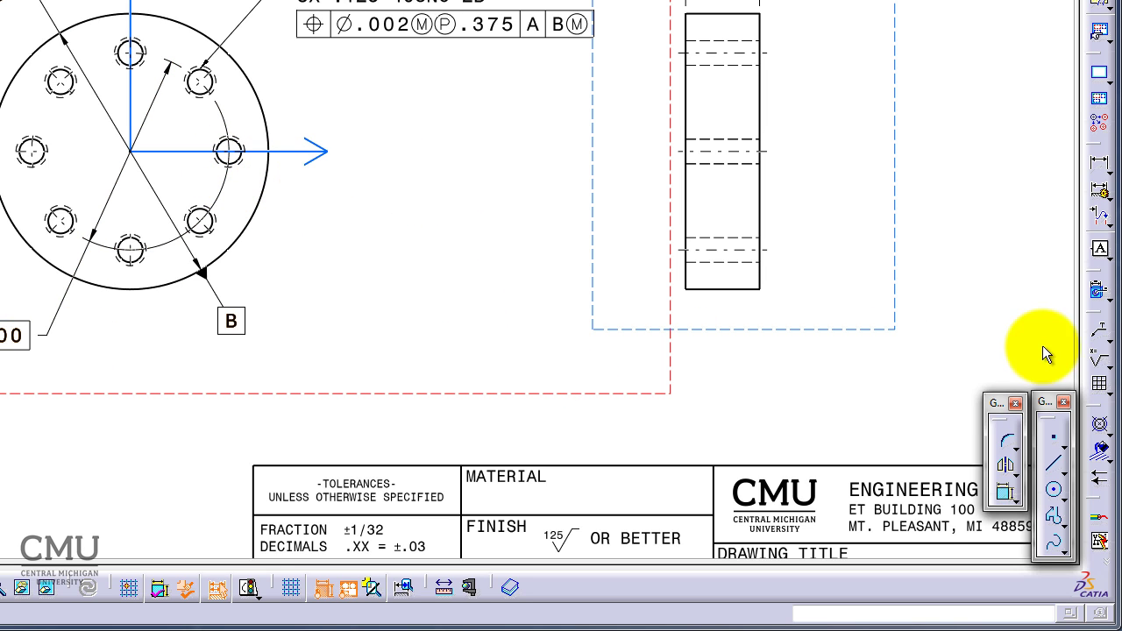
# - Create a 45° angle dimension between two adjacent bolt holes, placed outside the flange
pyautogui.click(1104, 174)
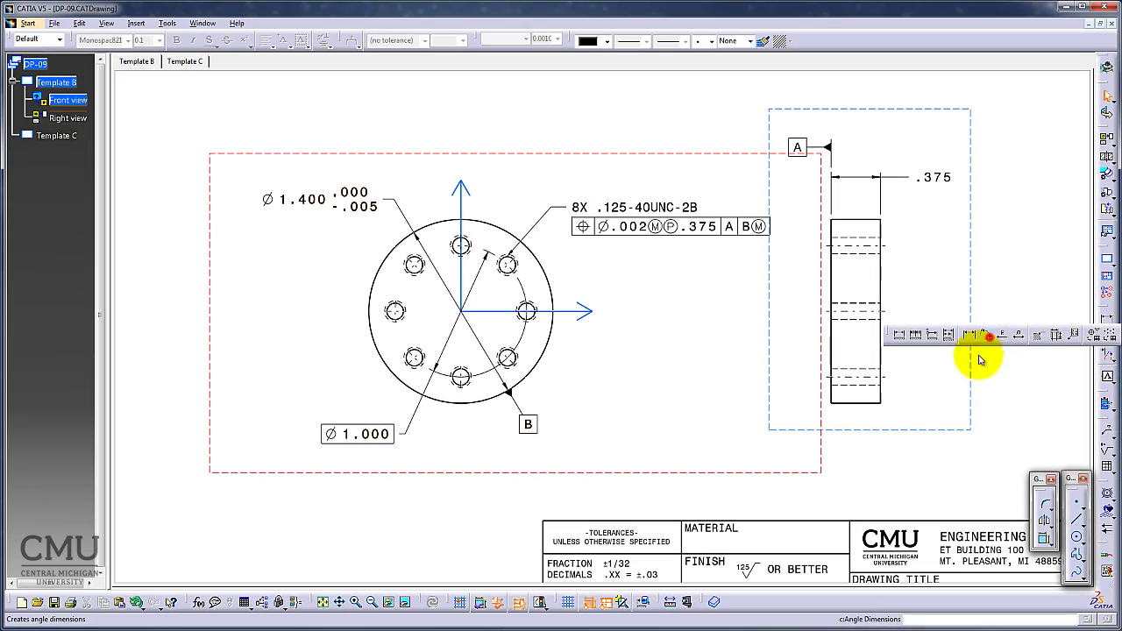
pyautogui.click(980, 315)
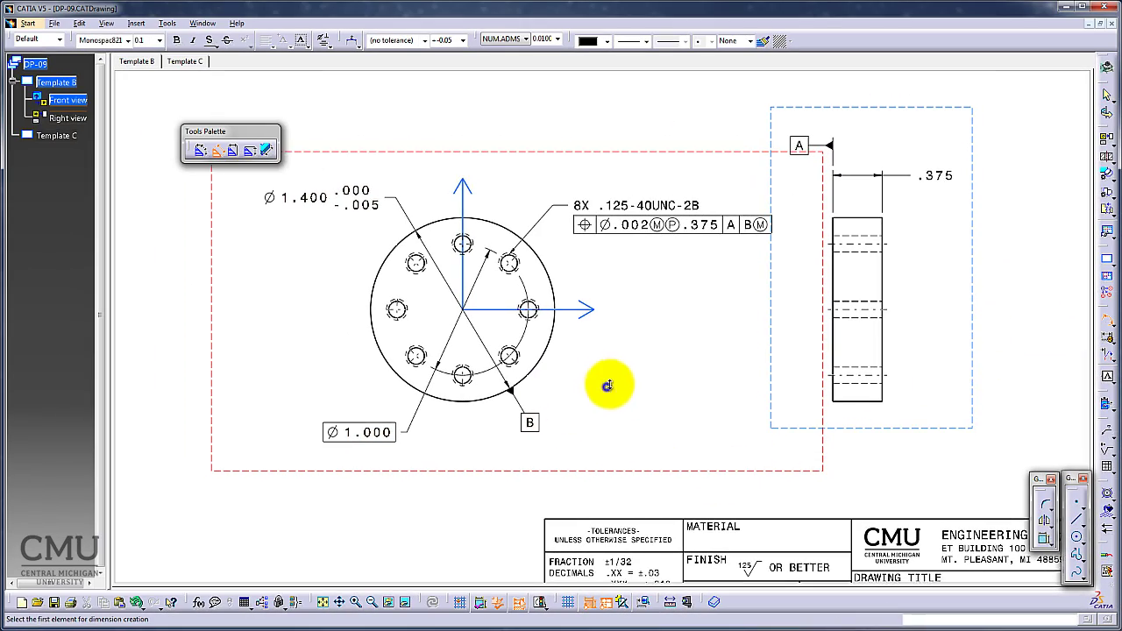
pyautogui.moveTo(608, 386); pyautogui.dragTo(617, 313, button='middle')
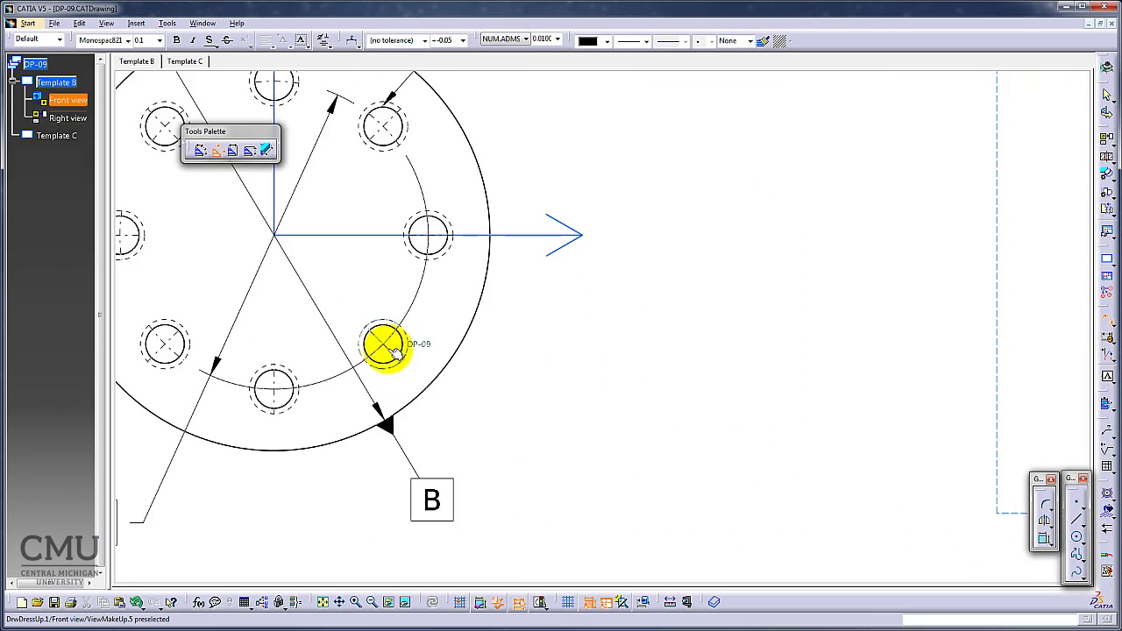
pyautogui.click(386, 347)
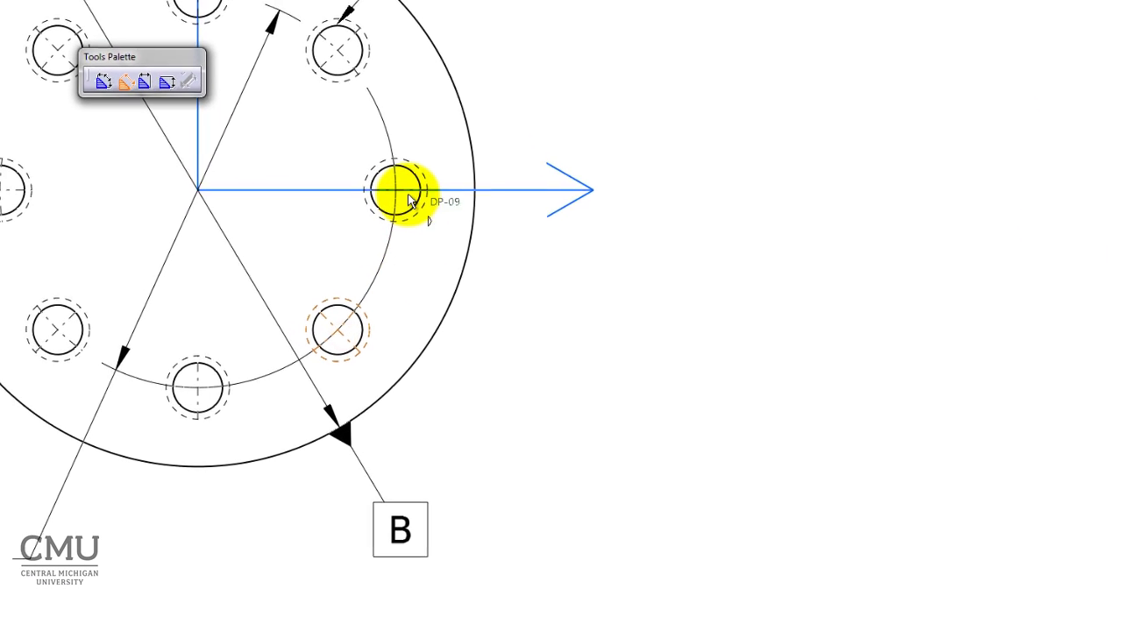
pyautogui.click(385, 159)
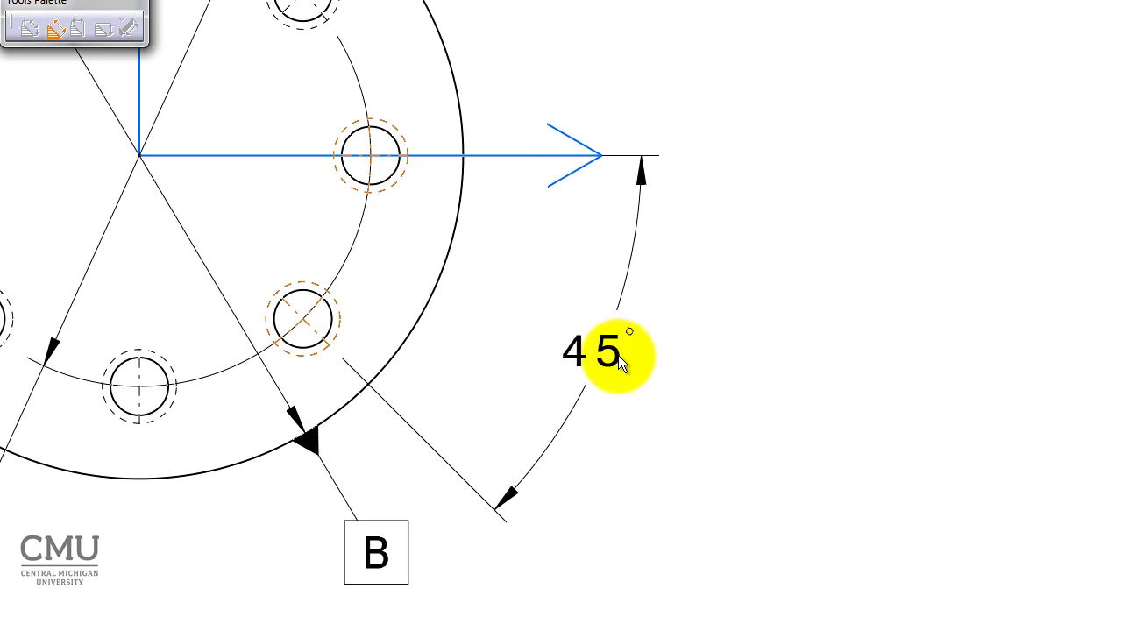
pyautogui.click(620, 355)
# - Add the prefix 8X before the main value in the angle dimension's text properties
pyautogui.rightClick(628, 356)
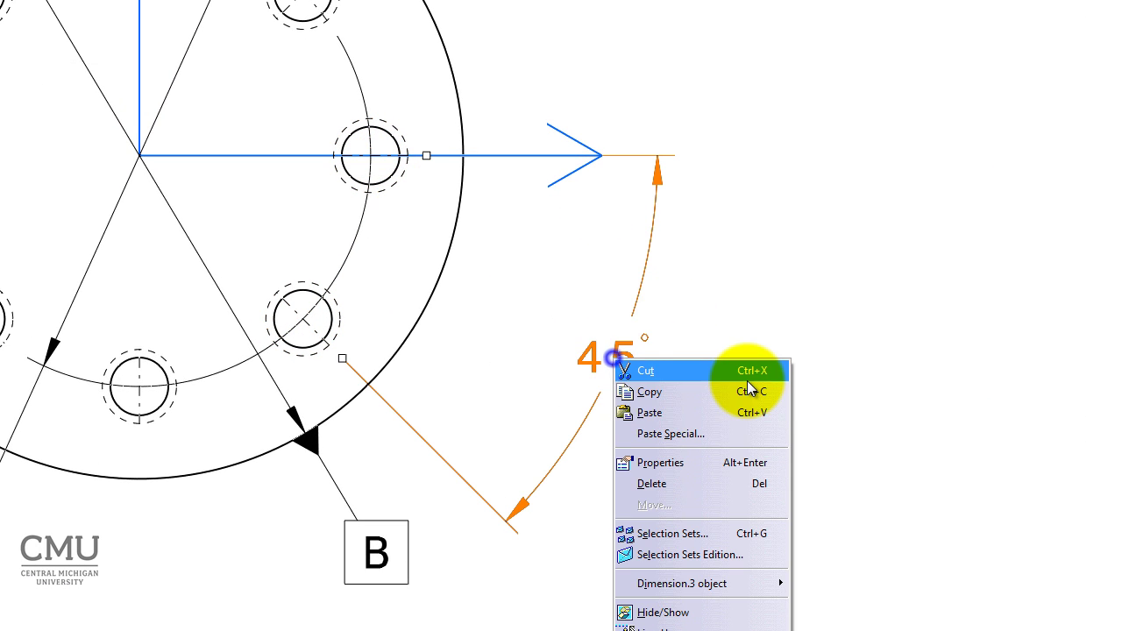
pyautogui.click(683, 464)
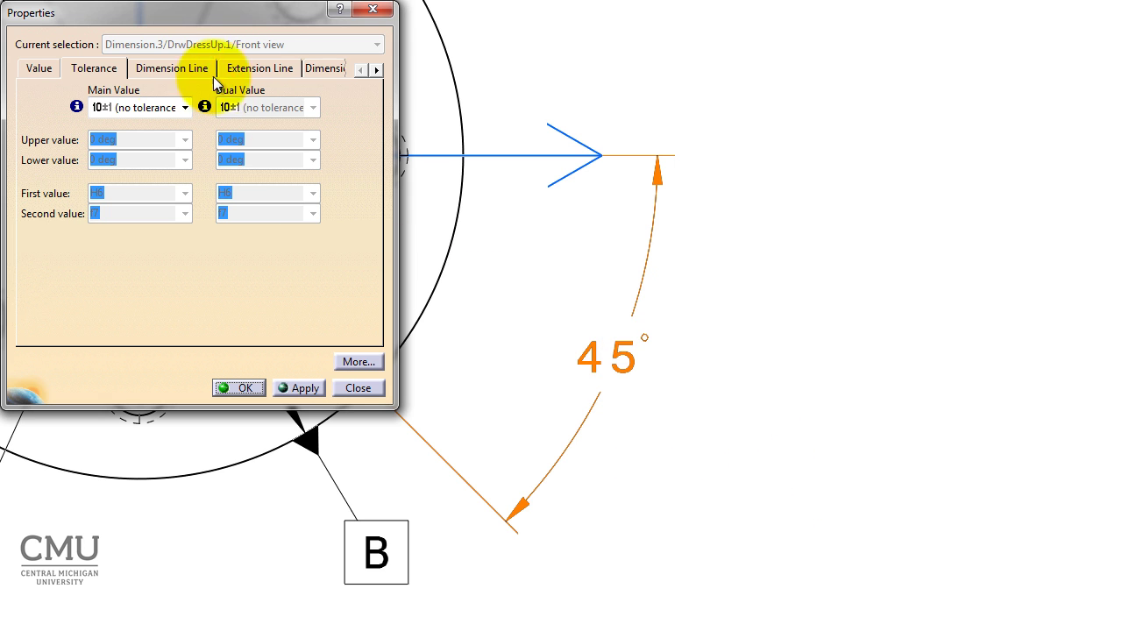
pyautogui.click(377, 69)
pyautogui.click(378, 69)
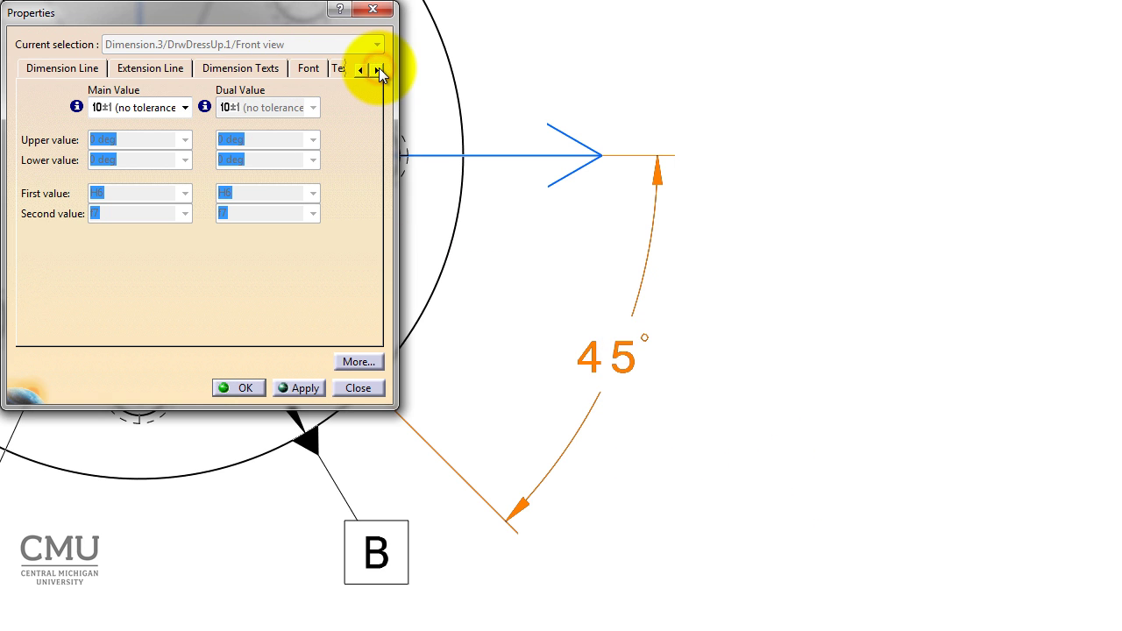
pyautogui.click(254, 69)
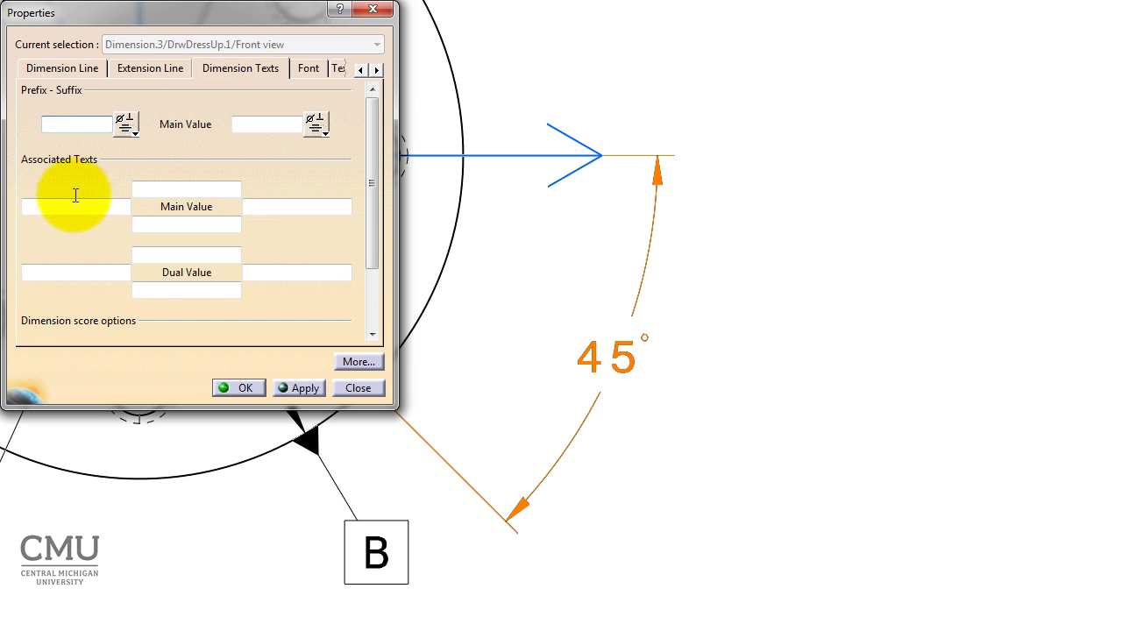
pyautogui.click(69, 208)
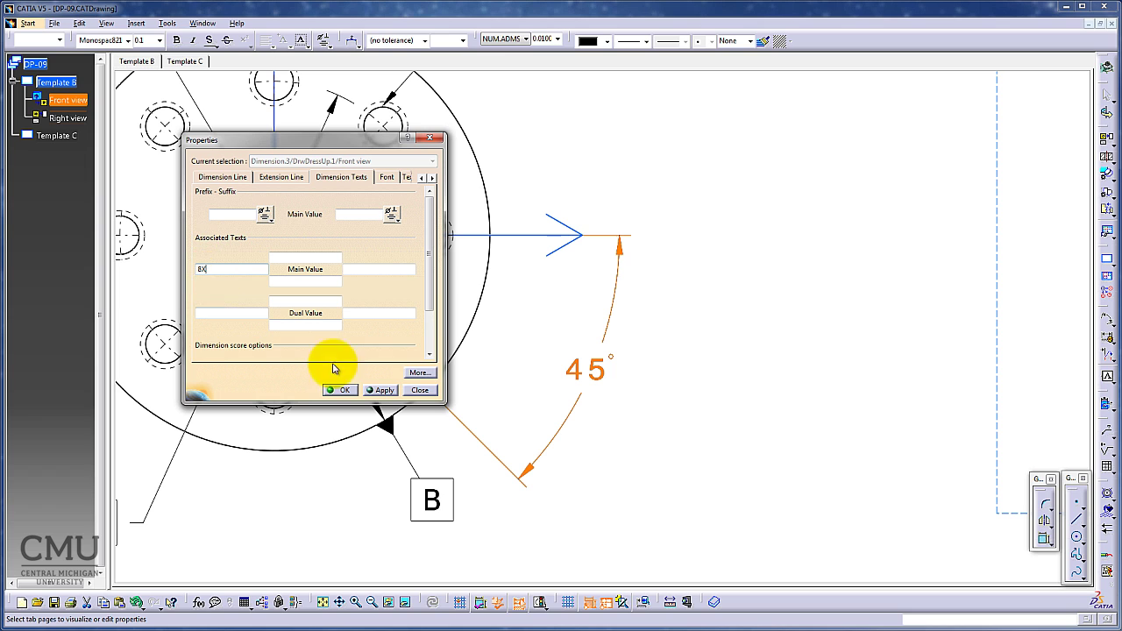
pyautogui.click(337, 390)
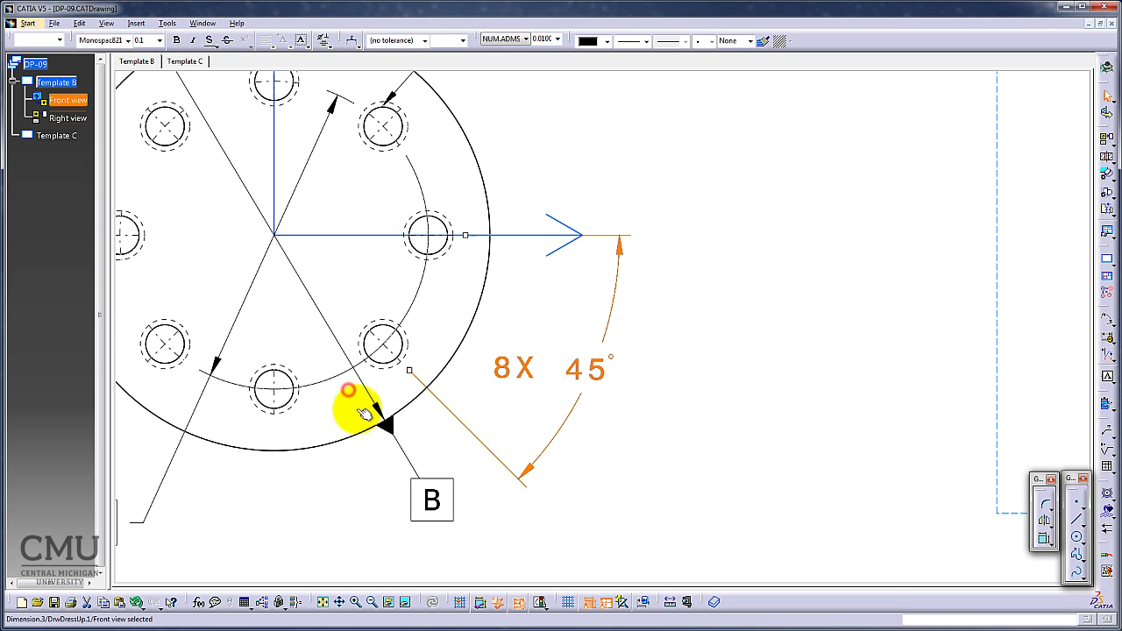
# - Put a rectangular basic frame around the 8X 45° dimension and fit the sheet in view
pyautogui.click(523, 376)
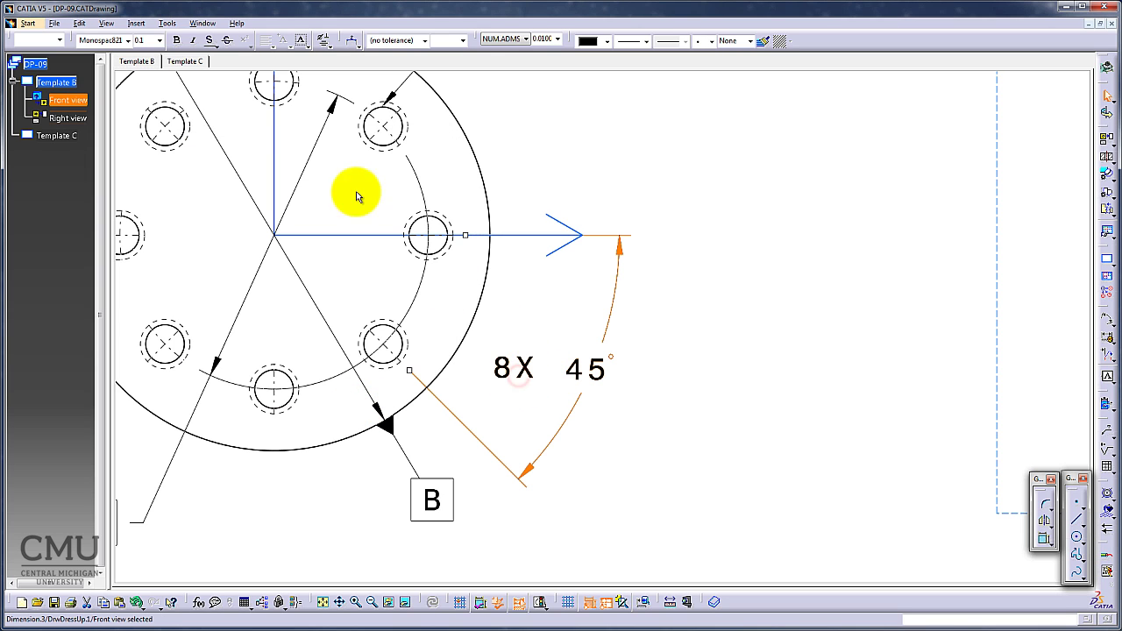
pyautogui.click(306, 47)
pyautogui.click(334, 60)
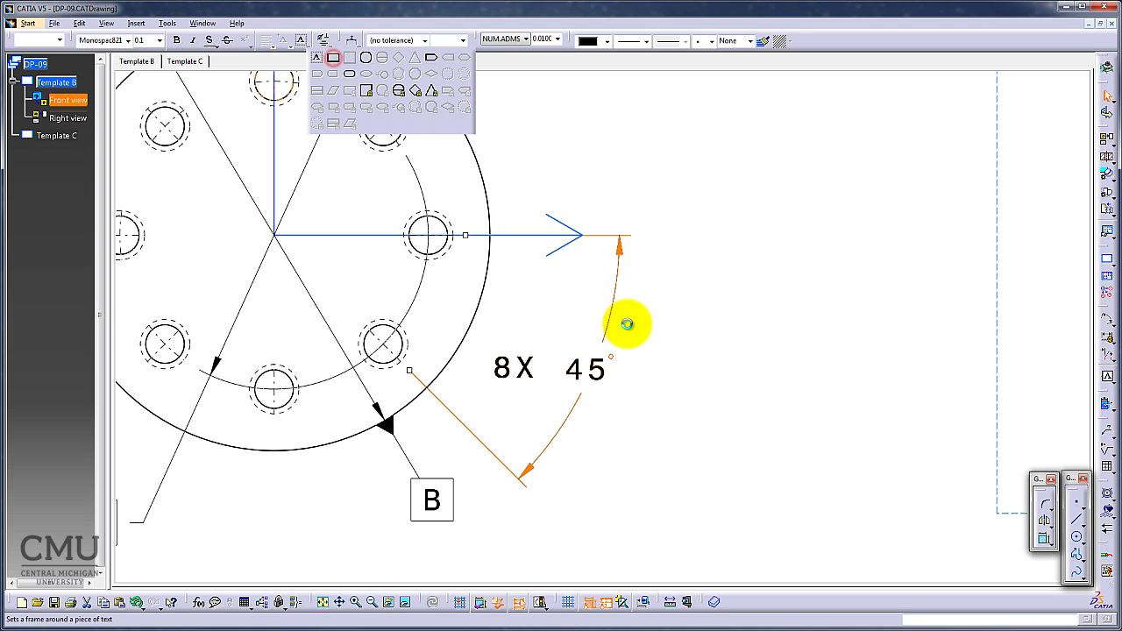
pyautogui.click(798, 384)
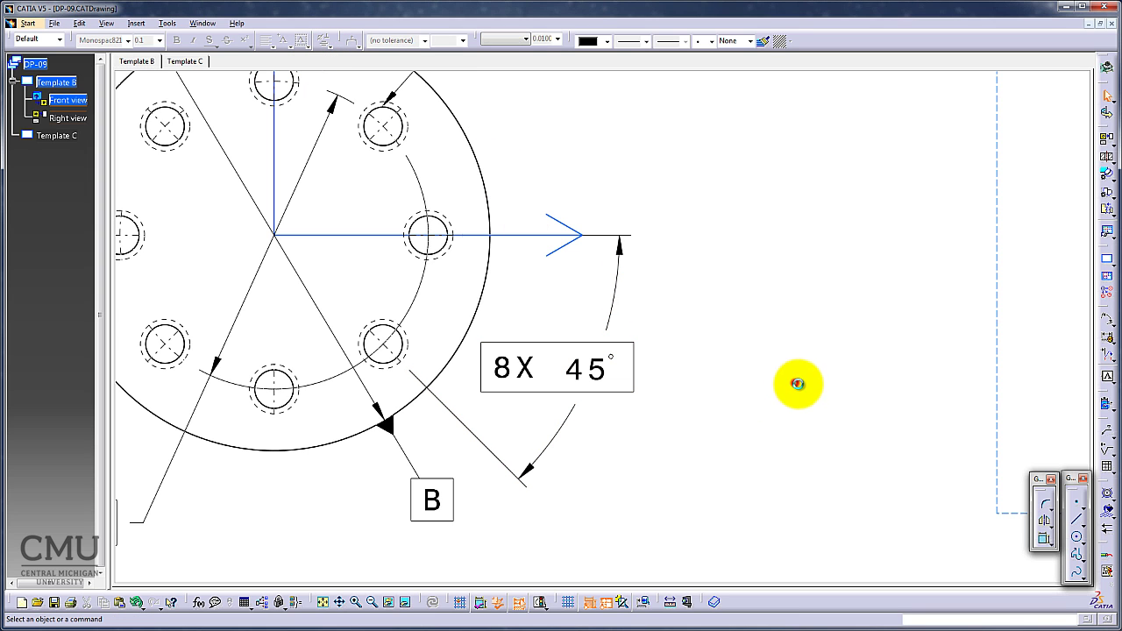
pyautogui.click(322, 603)
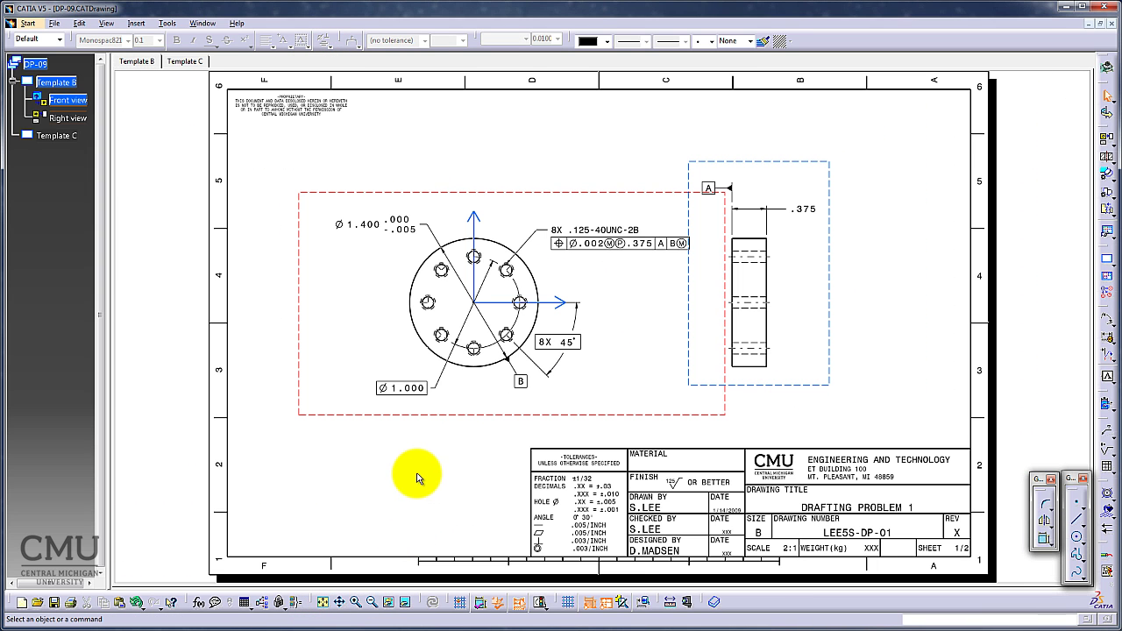